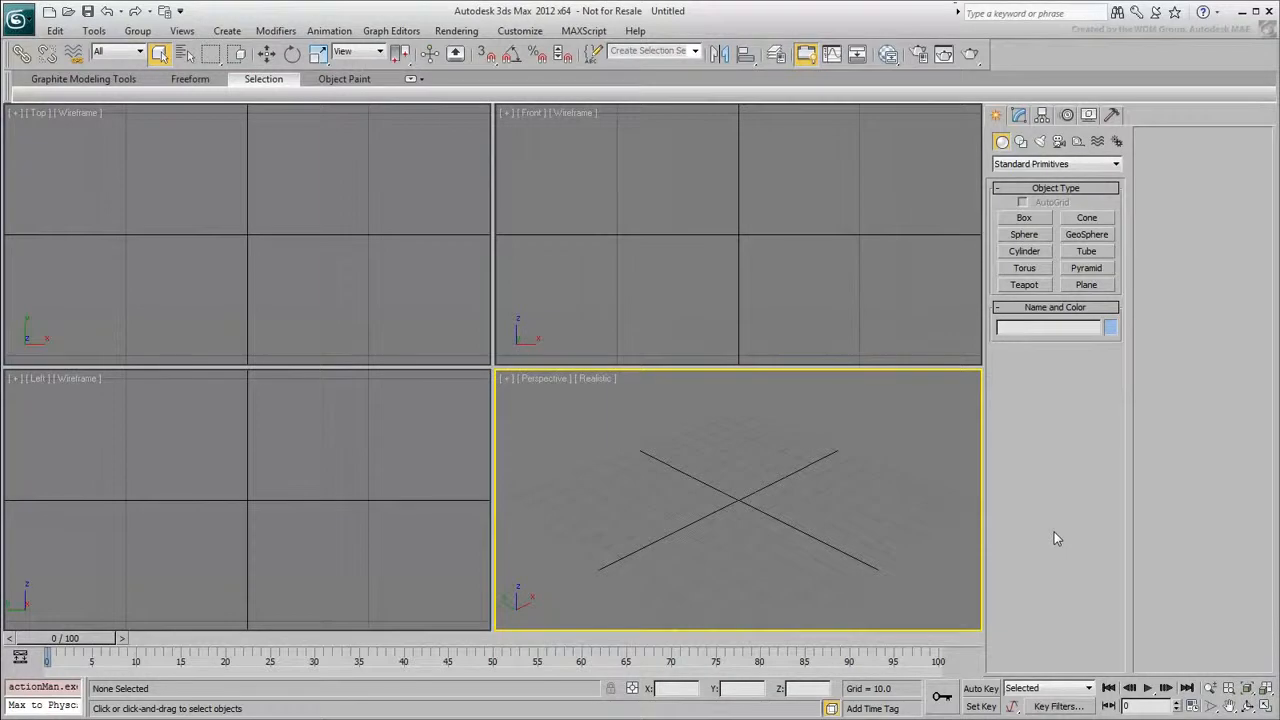
- Set the system unit scale so that 1 unit equals 1.0 inch
{"action": "left_click", "coordinate": [521, 31]}
{"action": "left_click", "coordinate": [567, 241]}
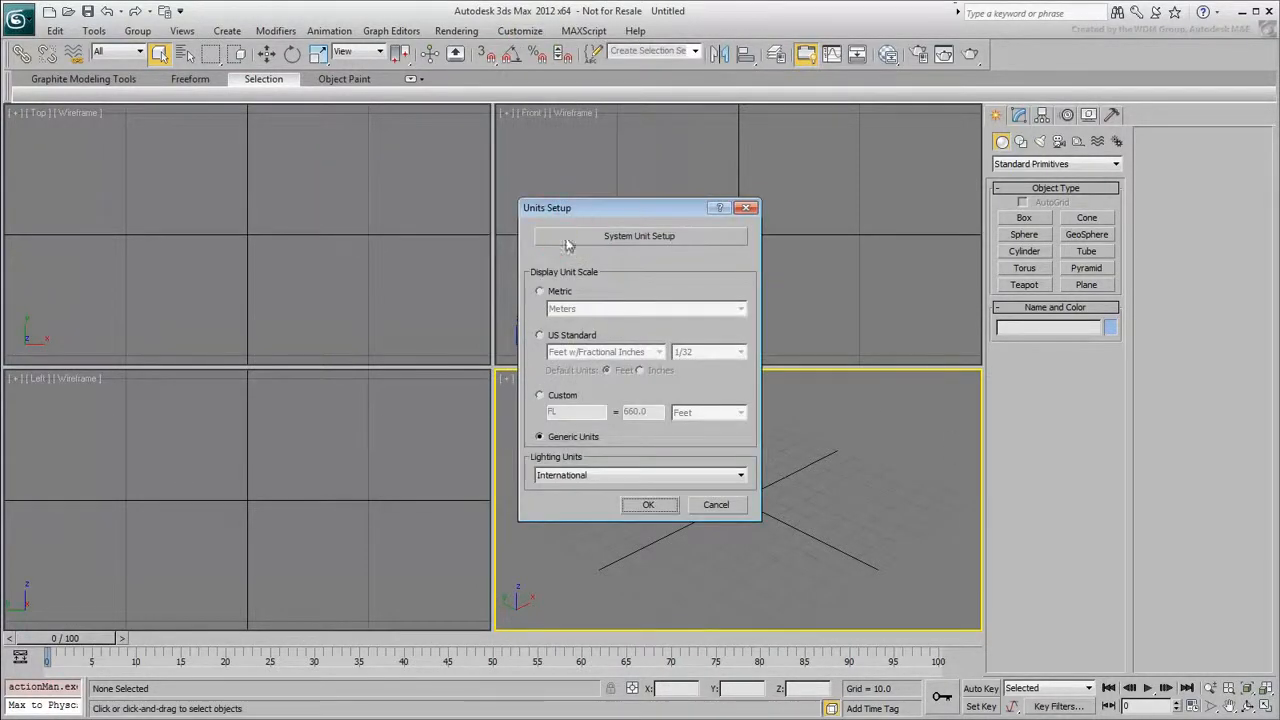
{"action": "left_click", "coordinate": [664, 238]}
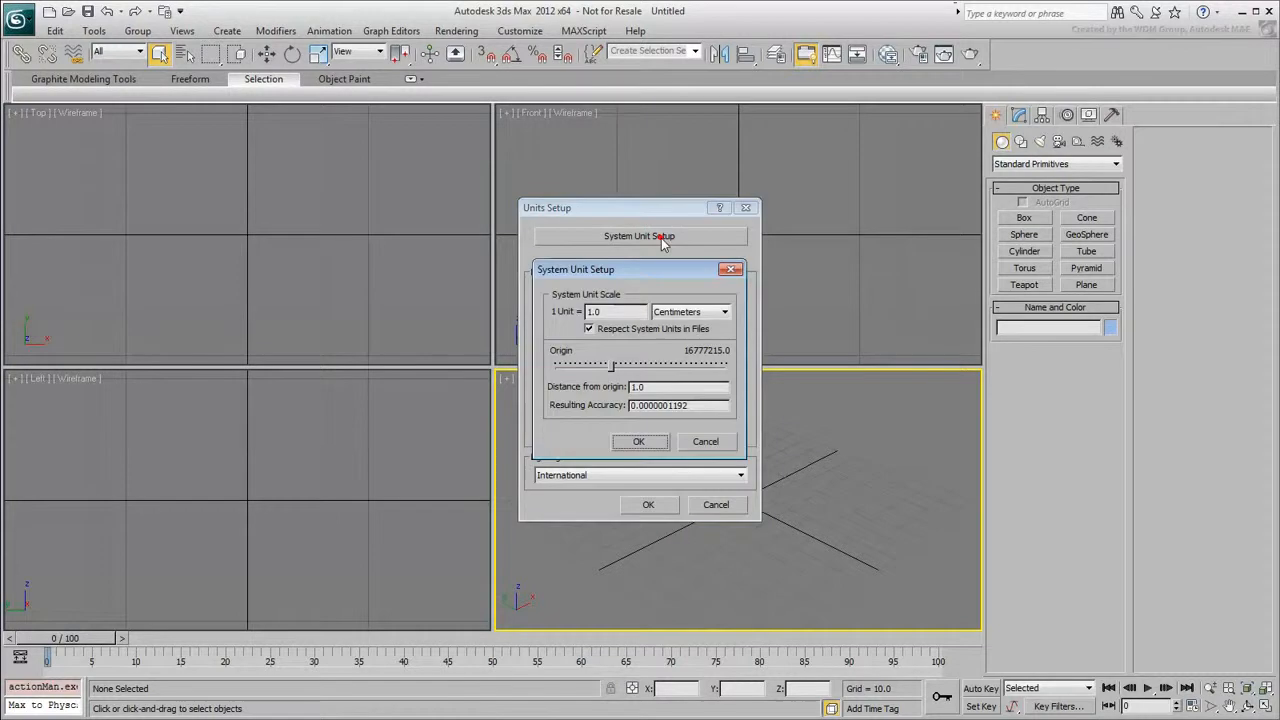
{"action": "left_click", "coordinate": [727, 314]}
{"action": "left_click", "coordinate": [675, 328]}
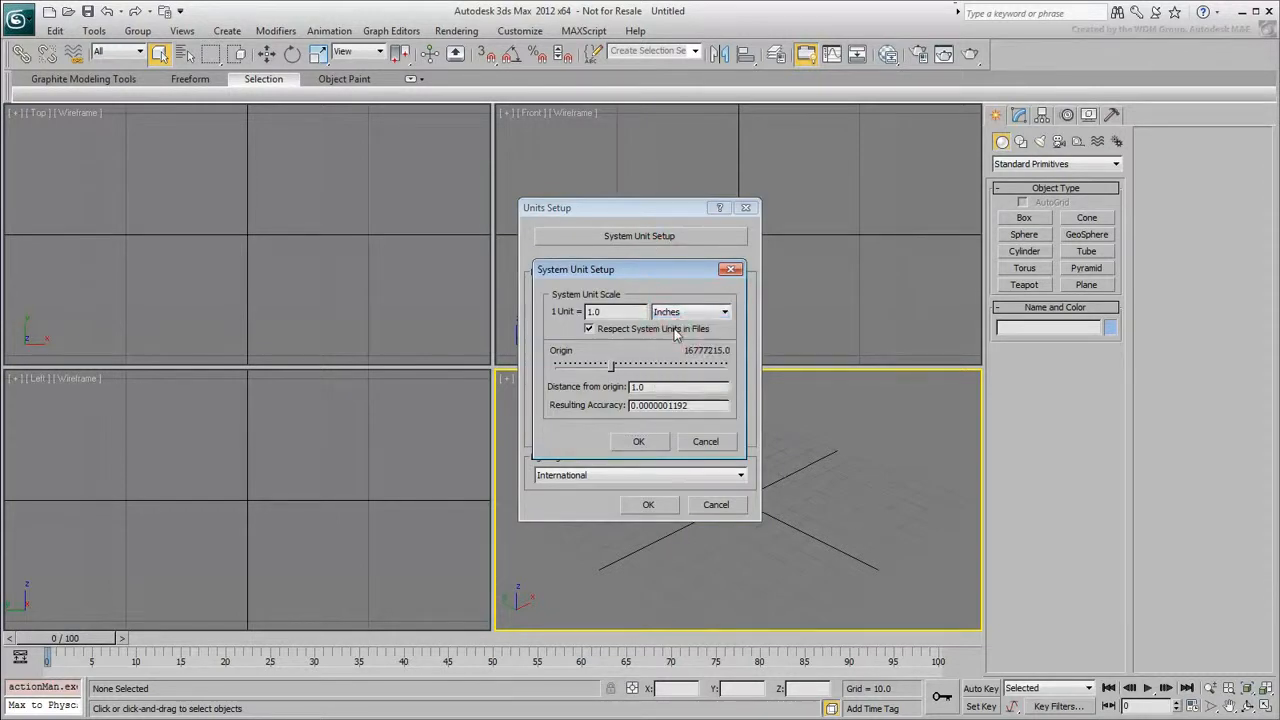
{"action": "left_click", "coordinate": [638, 441]}
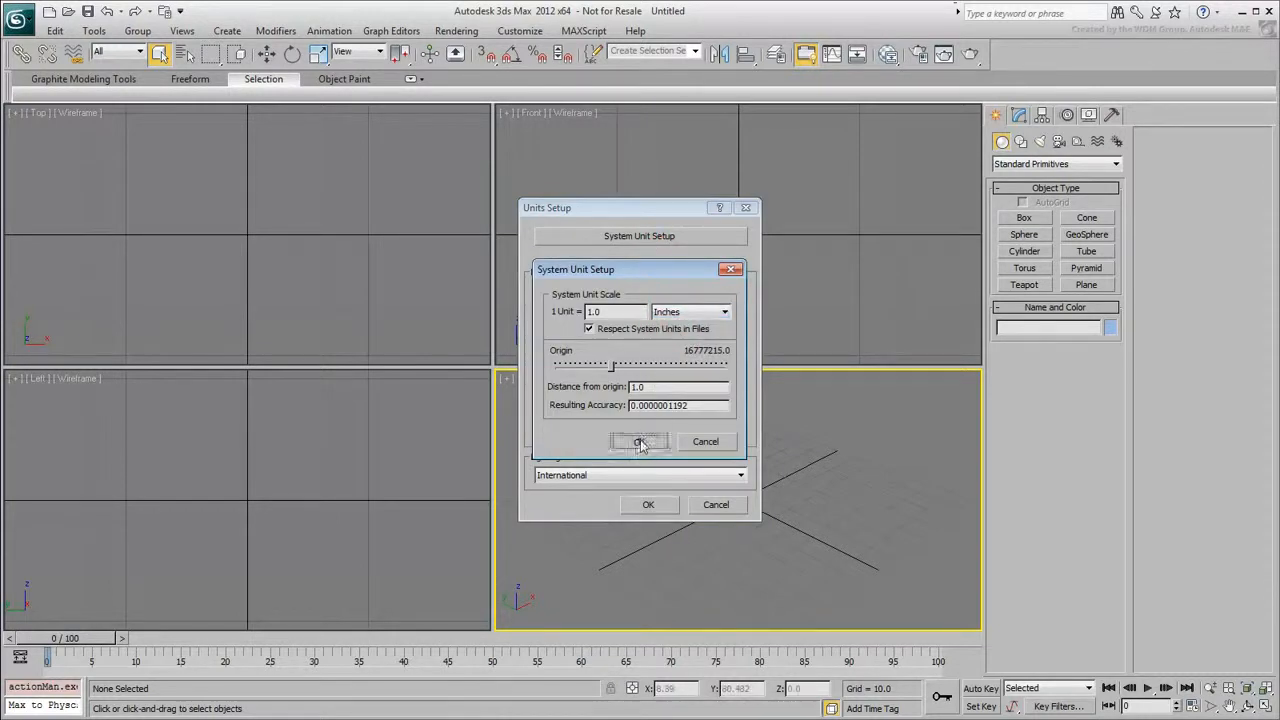
{"action": "left_click", "coordinate": [648, 505]}
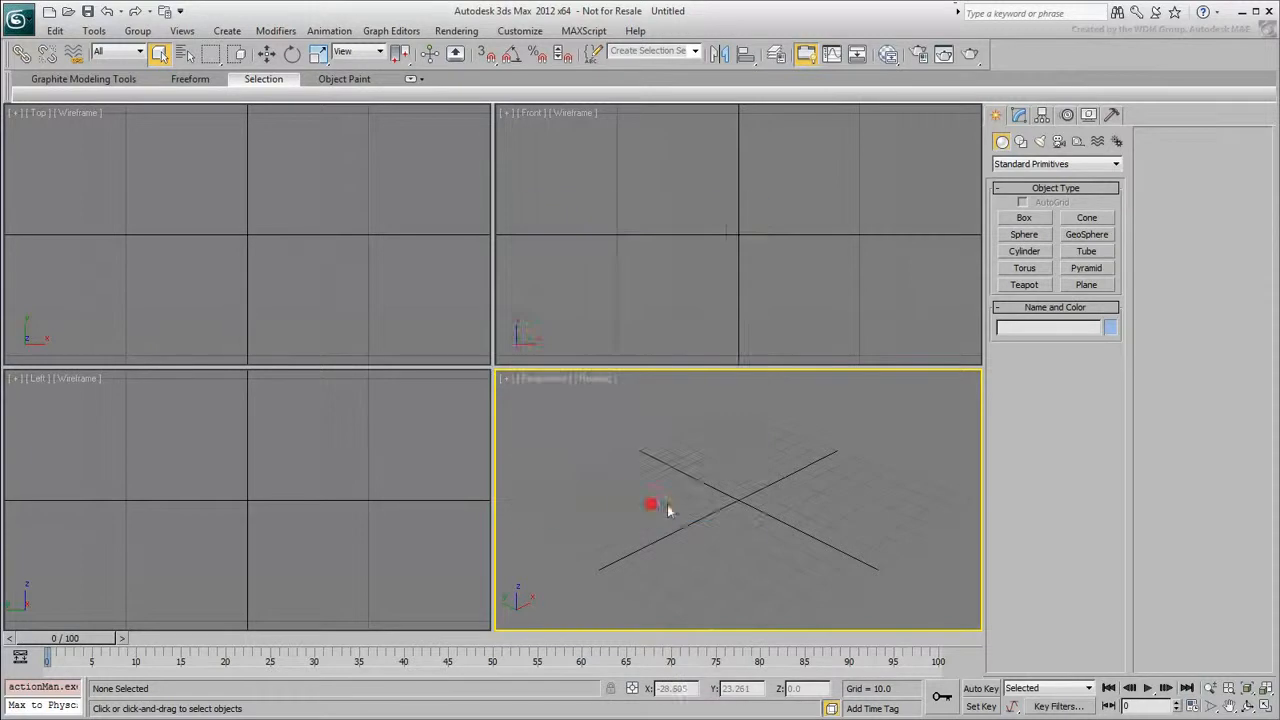
- Create a CATParent with the Base Human preset rig at the grid's centre in the Perspective view, then maximize that viewport
{"action": "left_click", "coordinate": [1078, 141]}
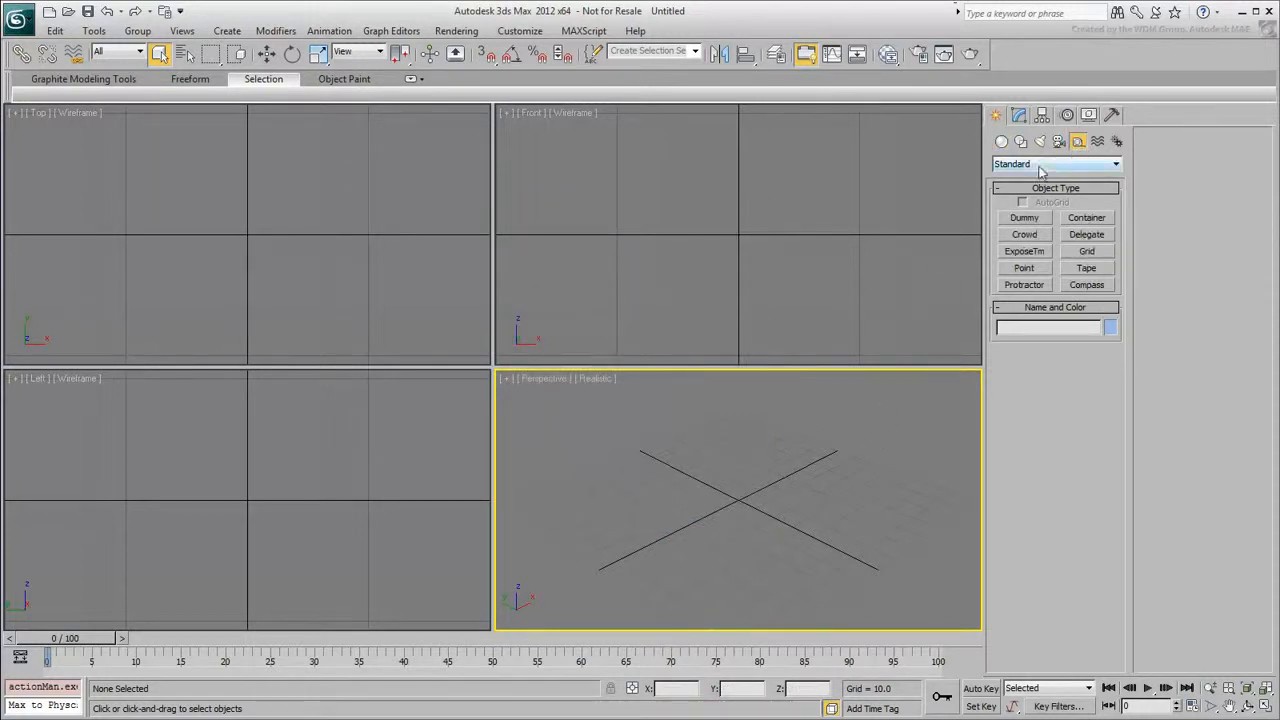
{"action": "left_click", "coordinate": [1040, 165]}
{"action": "left_click", "coordinate": [1018, 251]}
{"action": "left_click", "coordinate": [1024, 235]}
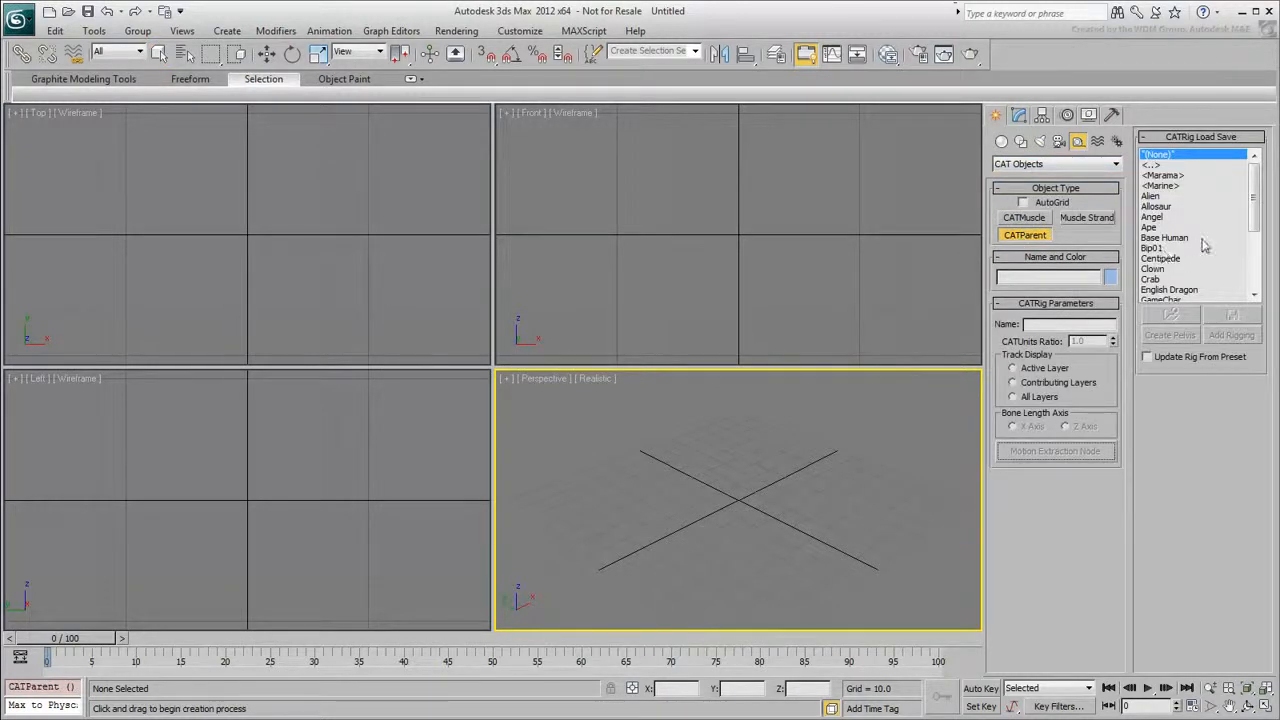
{"action": "left_click", "coordinate": [1180, 238]}
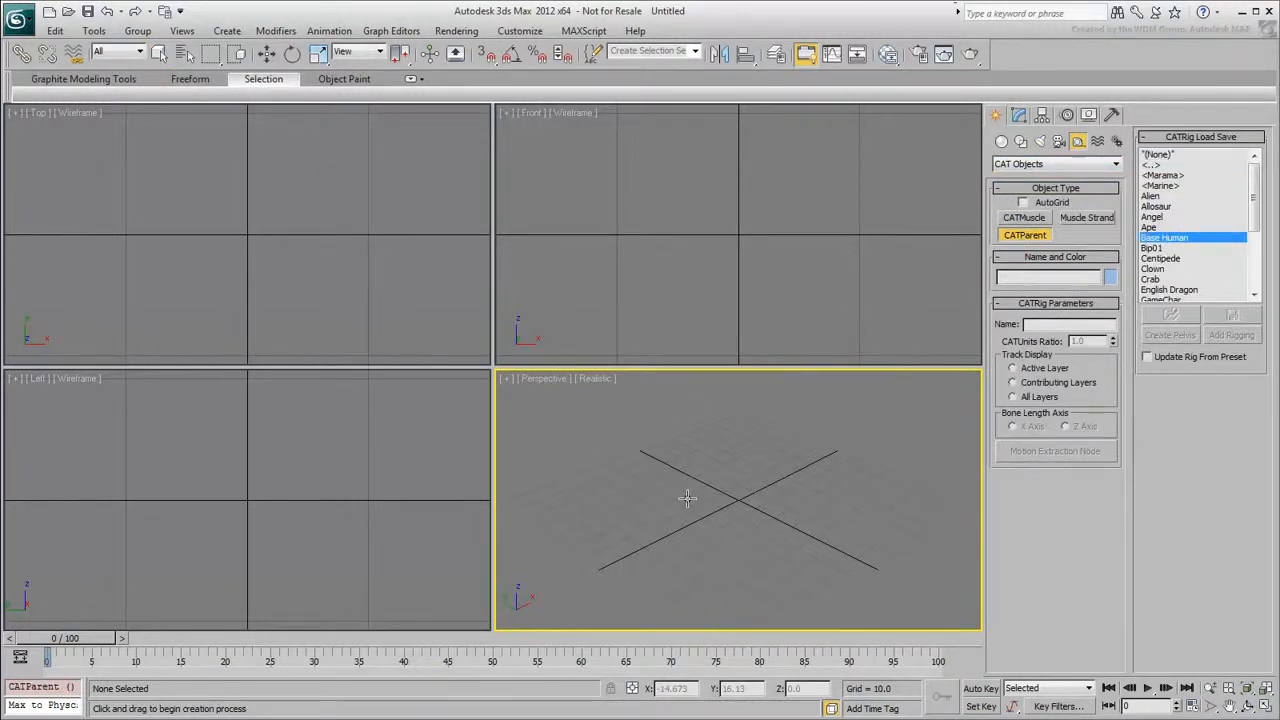
{"action": "left_click_drag", "start_coordinate": [734, 511], "coordinate": [766, 390]}
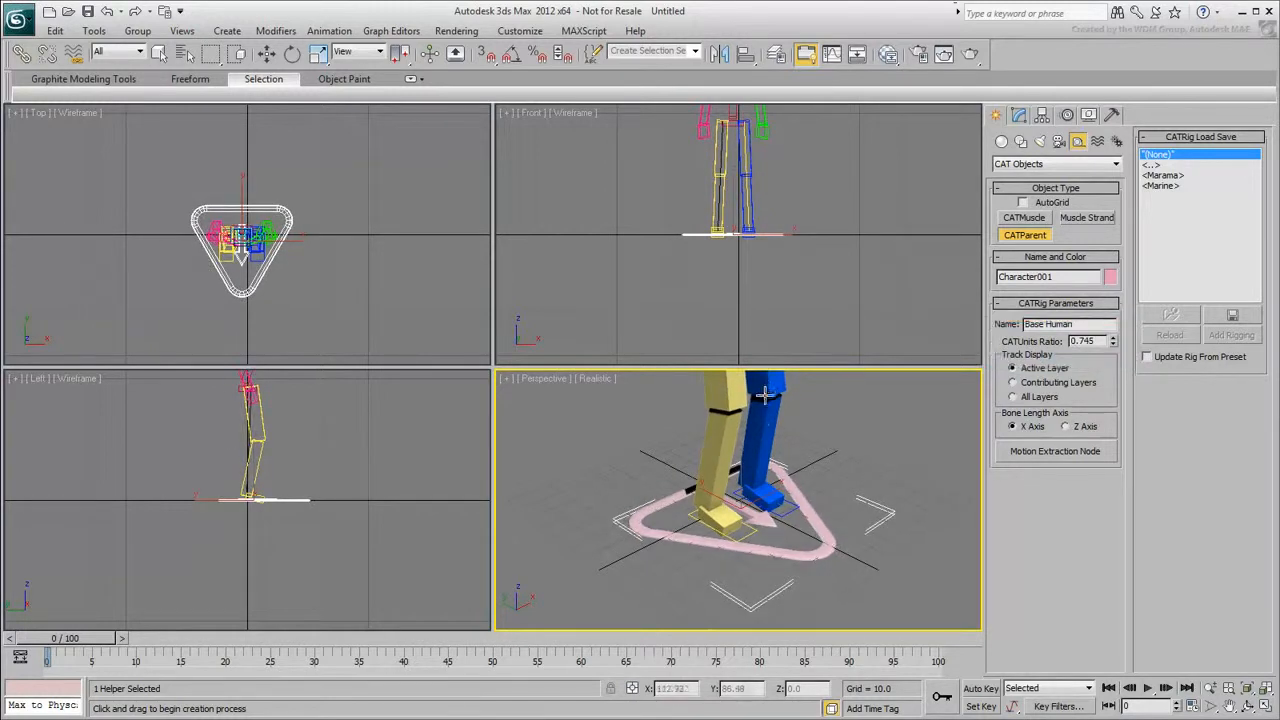
{"action": "middle_click_drag", "start_coordinate": [829, 472], "coordinate": [814, 490]}
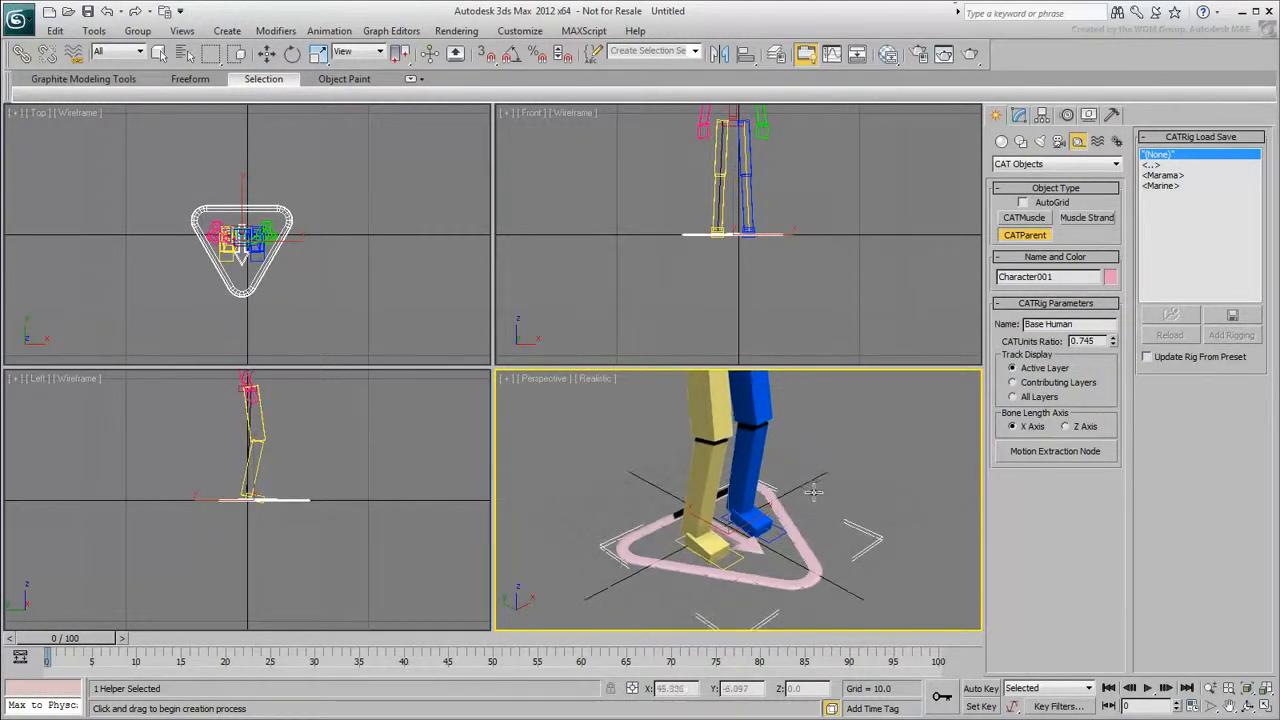
{"action": "key", "text": "alt+w"}
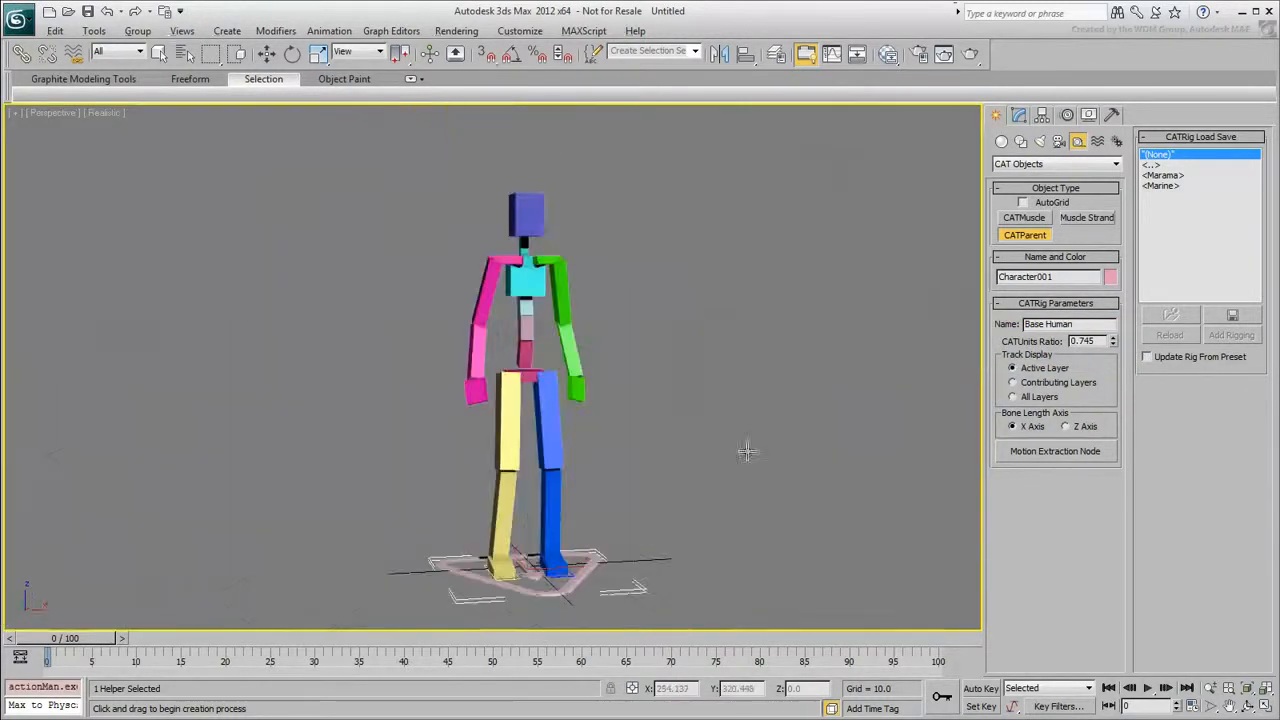
{"action": "right_click", "coordinate": [747, 450]}
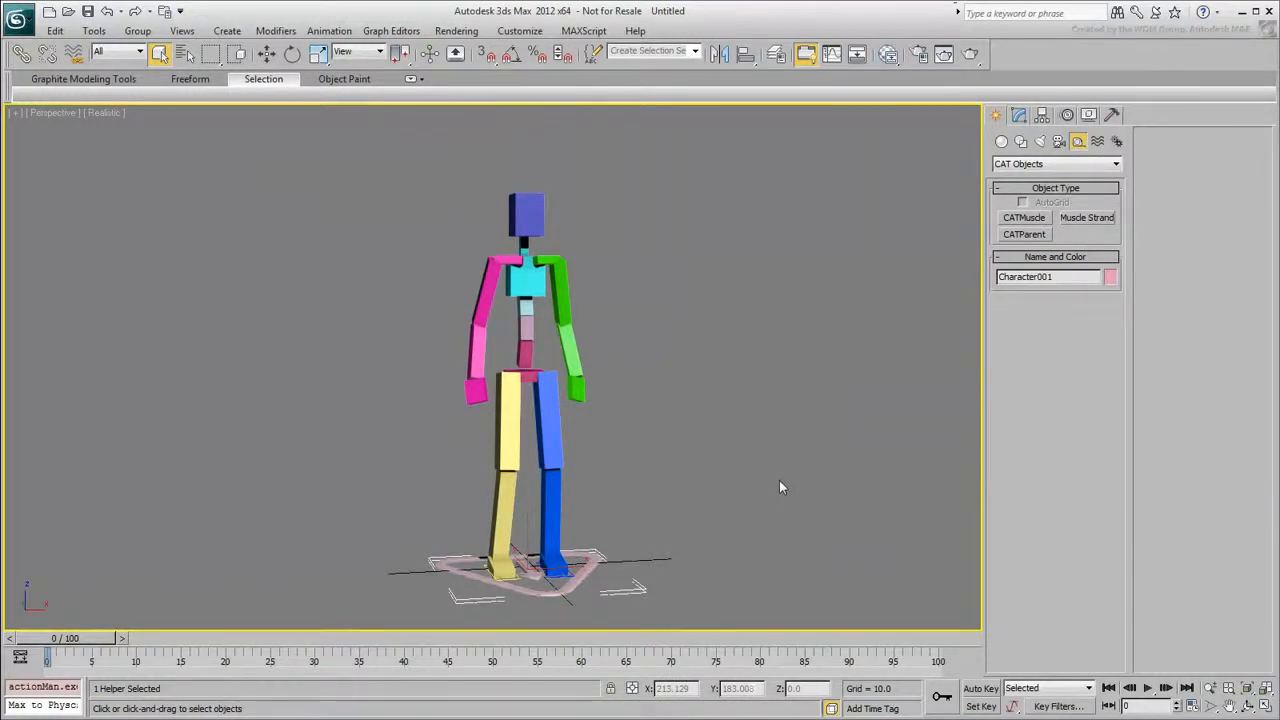
- Add an absolute animation layer to the rig through its left thigh and switch the rig from setup to animation mode
{"action": "left_click", "coordinate": [565, 457]}
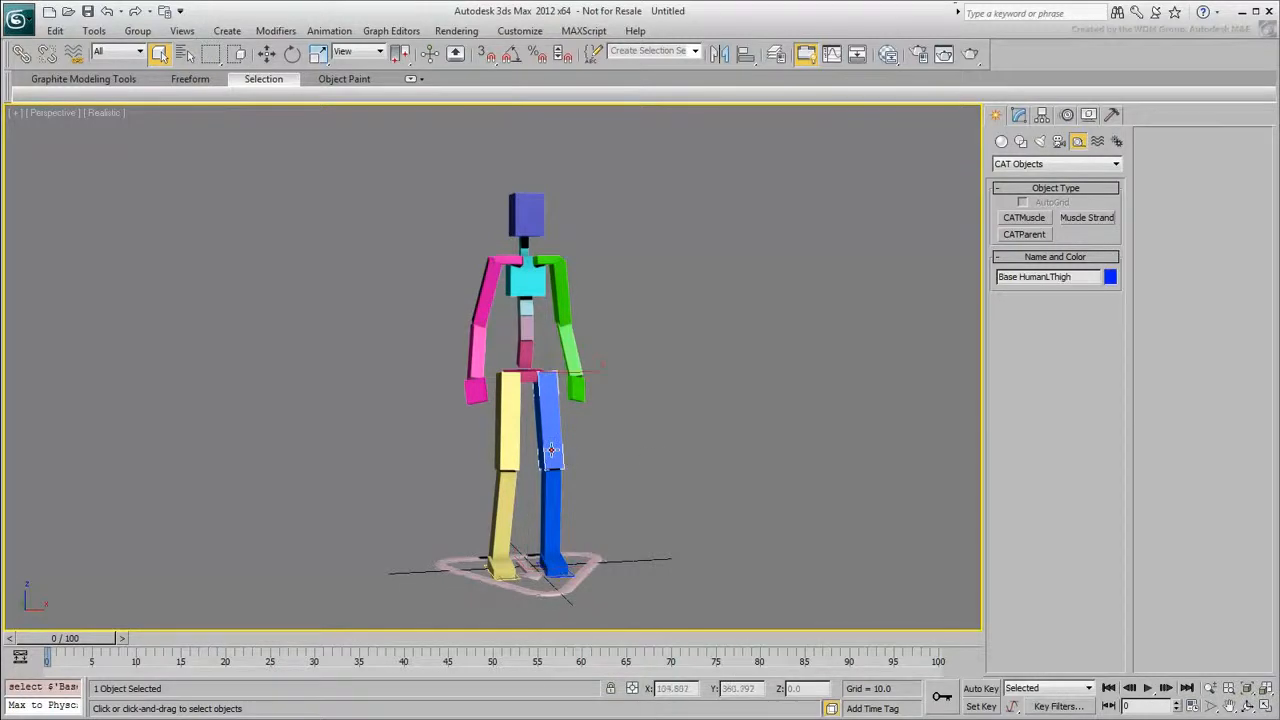
{"action": "left_click", "coordinate": [1068, 116]}
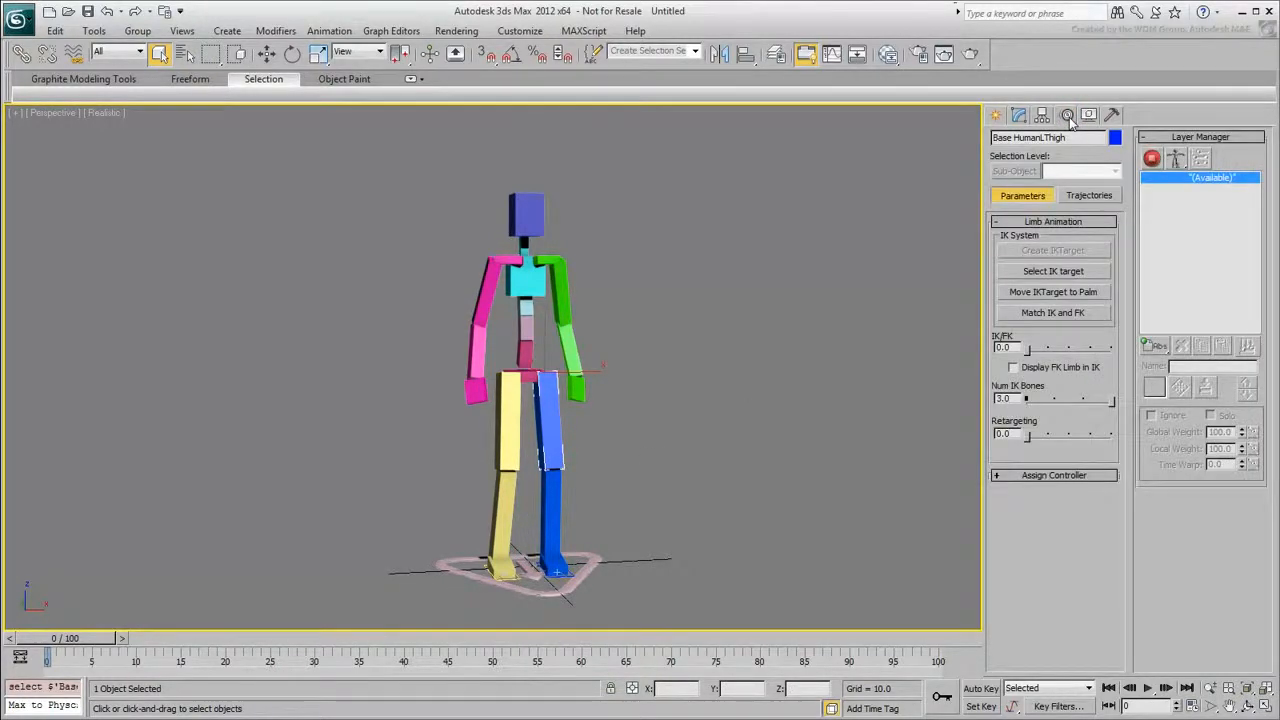
{"action": "left_click", "coordinate": [1153, 347]}
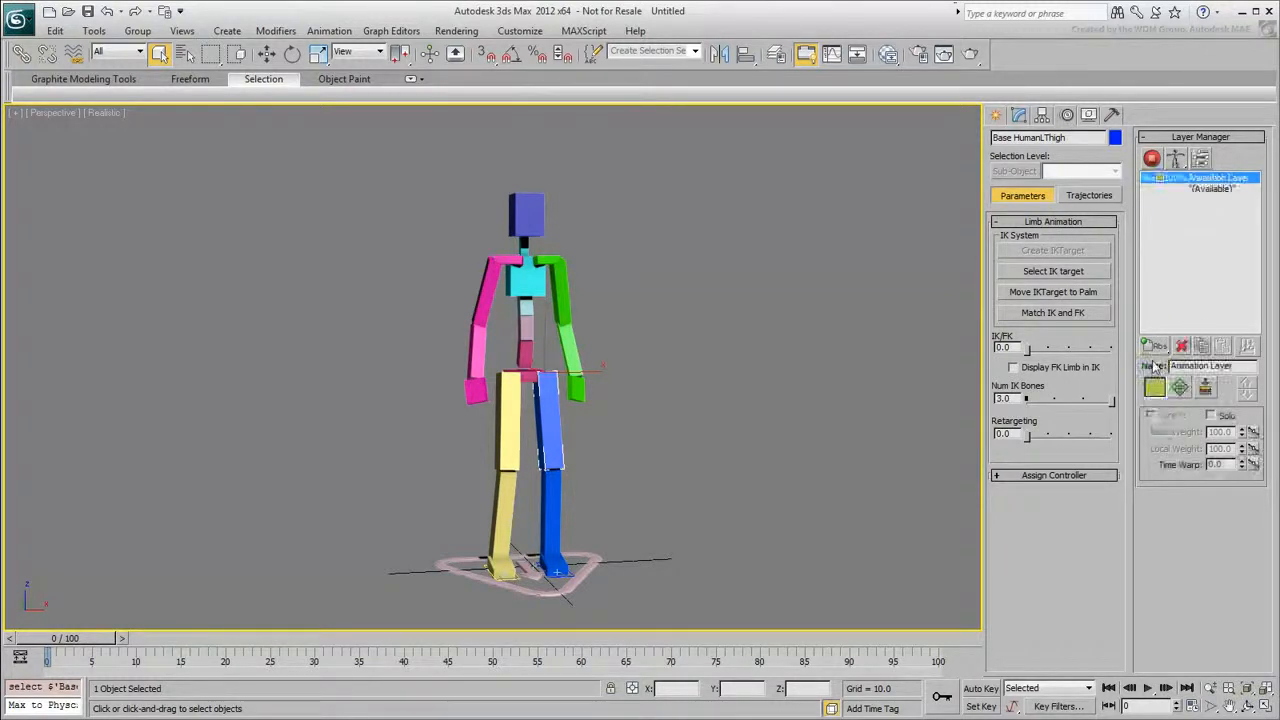
{"action": "left_click", "coordinate": [1153, 160]}
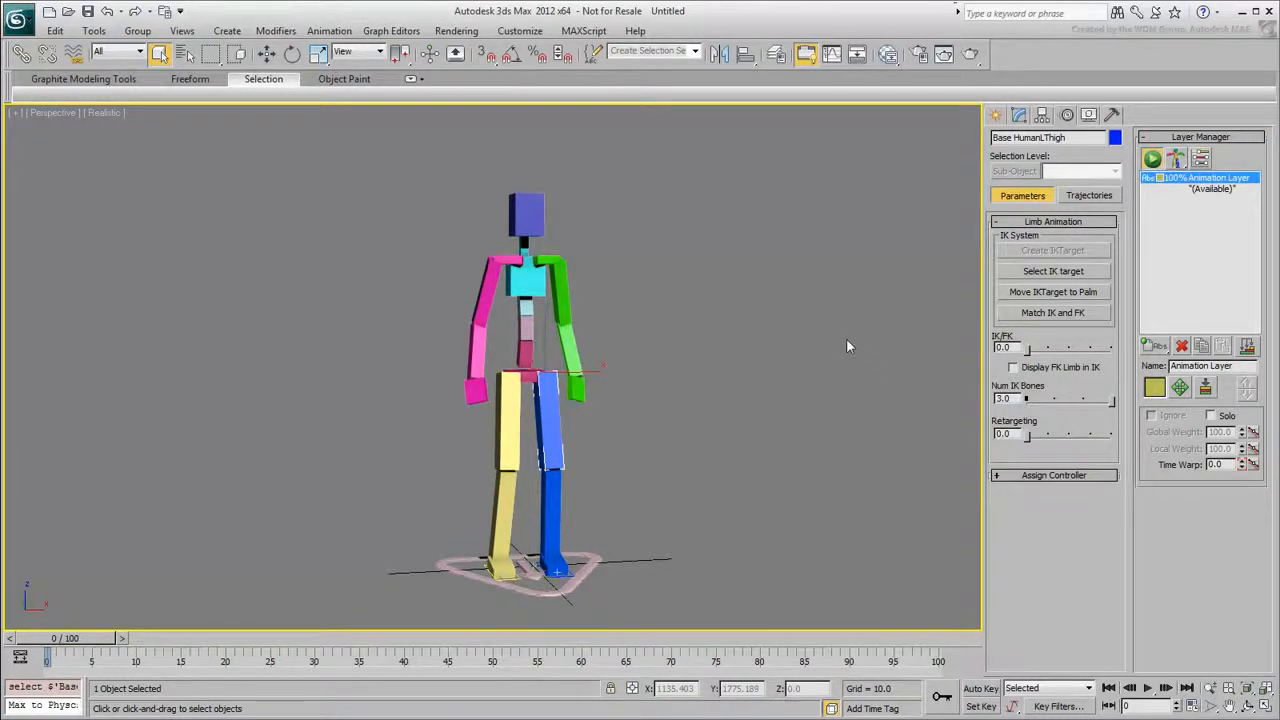
- Lower the rig's pelvis slightly with the Move tool so that the knees bend
{"action": "left_click", "coordinate": [525, 378]}
{"action": "right_click", "coordinate": [631, 425]}
{"action": "left_click", "coordinate": [647, 437]}
{"action": "left_click_drag", "start_coordinate": [519, 349], "coordinate": [519, 364]}
- Move the right foot platform backward behind the body
{"action": "scroll", "coordinate": [547, 549], "scroll_direction": "up", "scroll_amount": 5}
{"action": "middle_click_drag", "start_coordinate": [547, 549], "coordinate": [514, 371]}
{"action": "left_click", "coordinate": [563, 498]}
{"action": "middle_click_drag", "start_coordinate": [518, 530], "coordinate": [547, 522], "text": "alt"}
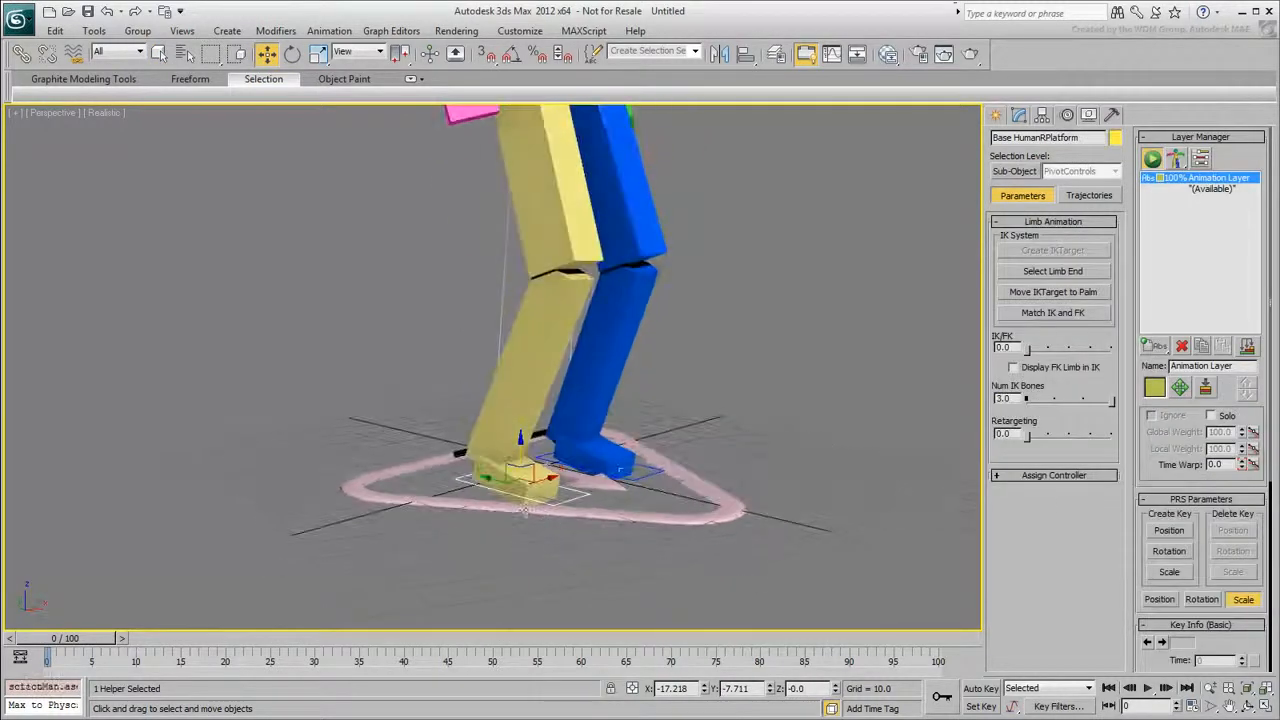
{"action": "left_click_drag", "start_coordinate": [489, 479], "coordinate": [422, 463]}
- Rotate the right thigh to swing the right knee outward
{"action": "middle_click_drag", "start_coordinate": [505, 495], "coordinate": [448, 508], "text": "alt"}
{"action": "right_click", "coordinate": [446, 506]}
{"action": "left_click", "coordinate": [468, 536]}
{"action": "left_click_drag", "start_coordinate": [472, 230], "coordinate": [425, 262]}
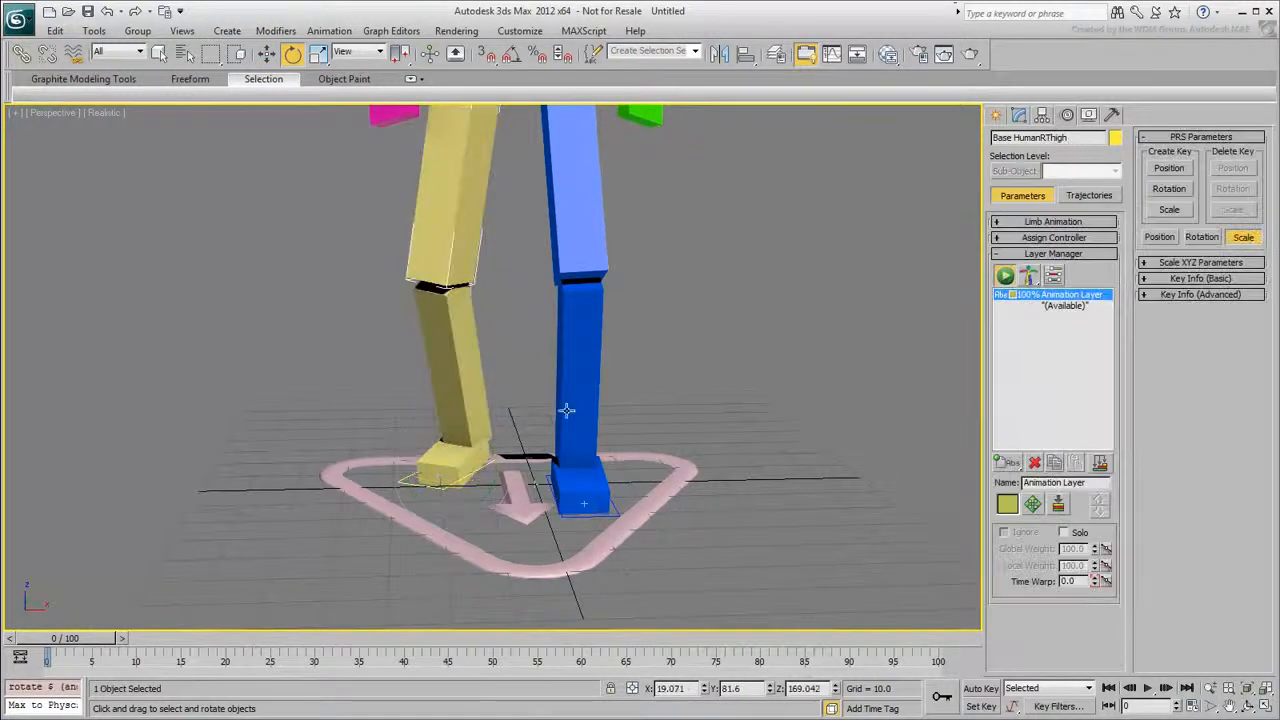
- Move the left foot platform forward ahead of the body
{"action": "left_click", "coordinate": [586, 515]}
{"action": "middle_click_drag", "start_coordinate": [512, 523], "coordinate": [573, 515], "text": "alt"}
{"action": "right_click", "coordinate": [575, 510]}
{"action": "left_click", "coordinate": [601, 528]}
{"action": "left_click_drag", "start_coordinate": [547, 489], "coordinate": [627, 499]}
- Rotate the left foot platform slightly to turn the foot
{"action": "middle_click_drag", "start_coordinate": [656, 537], "coordinate": [574, 516], "text": "alt"}
{"action": "right_click", "coordinate": [571, 511]}
{"action": "left_click", "coordinate": [596, 540]}
{"action": "left_click_drag", "start_coordinate": [645, 538], "coordinate": [669, 536]}
{"action": "left_click", "coordinate": [636, 245]}
- Rotate the pelvis and ribcage slightly to adjust the torso's posture in the stance
{"action": "scroll", "coordinate": [617, 290], "scroll_direction": "down", "scroll_amount": 3}
{"action": "middle_click_drag", "start_coordinate": [583, 300], "coordinate": [558, 397]}
{"action": "middle_click_drag", "start_coordinate": [558, 397], "coordinate": [593, 388], "text": "alt"}
{"action": "left_click", "coordinate": [632, 359]}
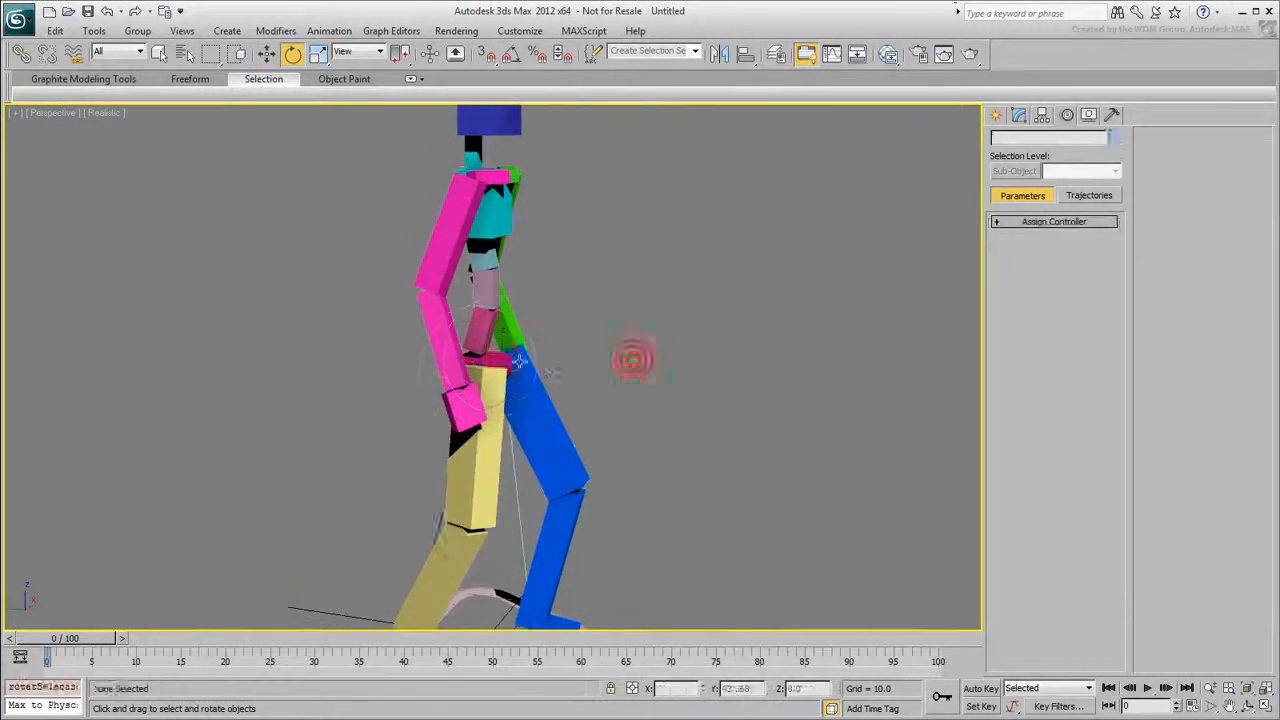
{"action": "left_click", "coordinate": [503, 362]}
{"action": "left_click_drag", "start_coordinate": [523, 342], "coordinate": [522, 353]}
{"action": "left_click_drag", "start_coordinate": [510, 222], "coordinate": [514, 240]}
{"action": "middle_click_drag", "start_coordinate": [530, 289], "coordinate": [488, 373], "text": "alt"}
{"action": "left_click", "coordinate": [466, 311]}
{"action": "left_click_drag", "start_coordinate": [464, 319], "coordinate": [454, 320]}
- Rotate the right and left palms in the Local reference coordinate system so that they face the thighs
{"action": "scroll", "coordinate": [560, 363], "scroll_direction": "down", "scroll_amount": 3}
{"action": "middle_click_drag", "start_coordinate": [560, 363], "coordinate": [476, 392], "text": "alt"}
{"action": "scroll", "coordinate": [395, 374], "scroll_direction": "up", "scroll_amount": 3}
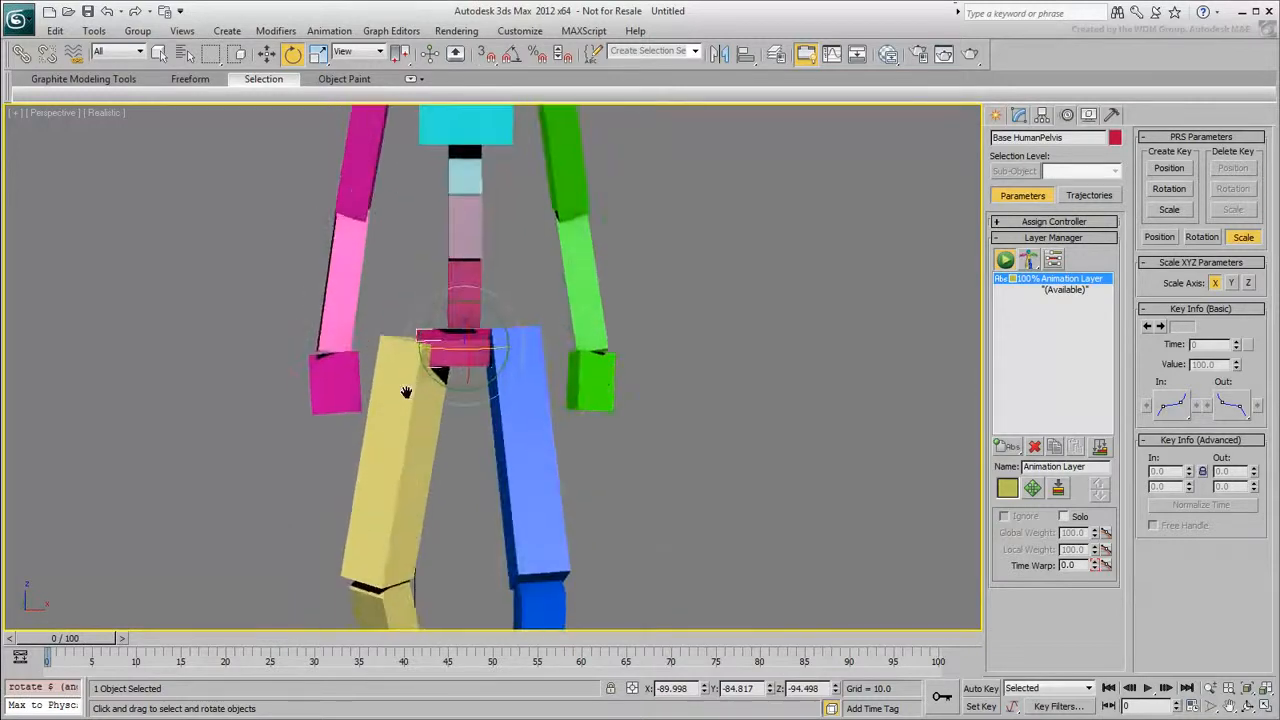
{"action": "middle_click_drag", "start_coordinate": [395, 374], "coordinate": [395, 405]}
{"action": "left_click", "coordinate": [400, 400]}
{"action": "left_click", "coordinate": [365, 52]}
{"action": "left_click", "coordinate": [342, 107]}
{"action": "left_click_drag", "start_coordinate": [376, 396], "coordinate": [368, 424]}
{"action": "left_click", "coordinate": [668, 392]}
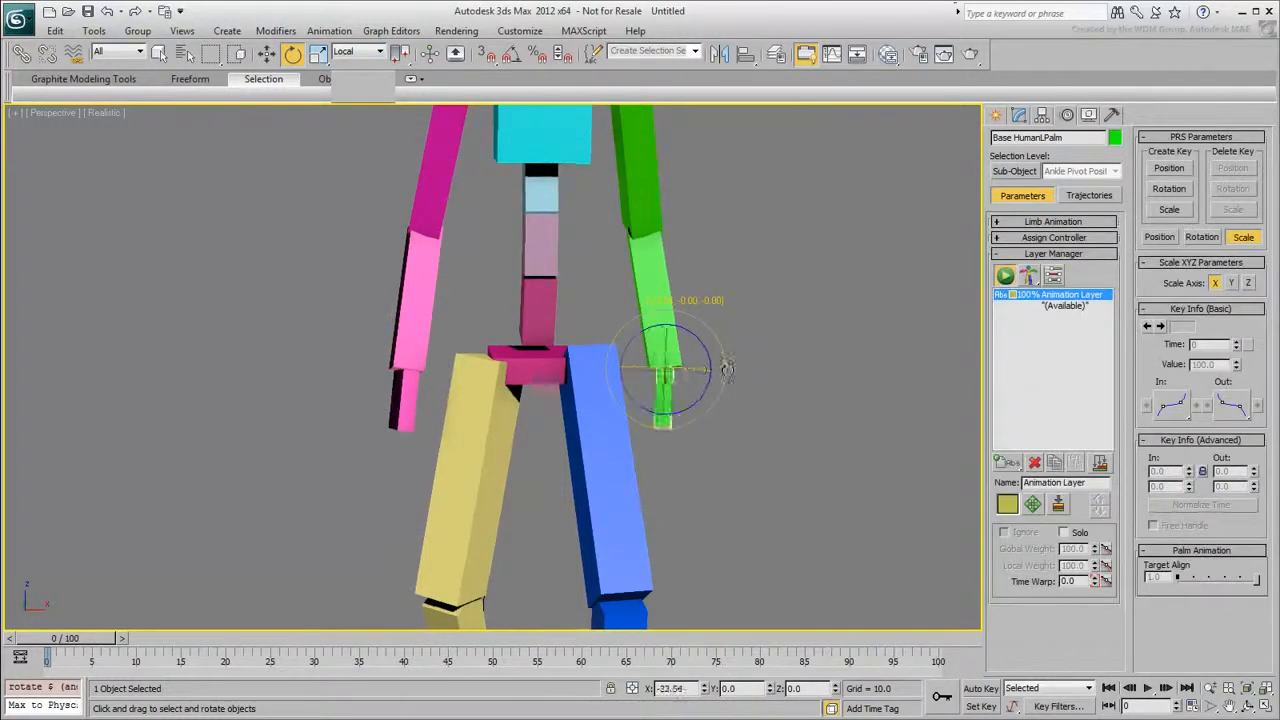
- Move the right palm forward and up in the Screen reference coordinate system to bend the right arm
{"action": "middle_click_drag", "start_coordinate": [727, 368], "coordinate": [410, 472], "text": "alt"}
{"action": "left_click", "coordinate": [410, 472]}
{"action": "right_click", "coordinate": [411, 475]}
{"action": "left_click", "coordinate": [436, 487]}
{"action": "left_click", "coordinate": [354, 52]}
{"action": "left_click", "coordinate": [357, 75]}
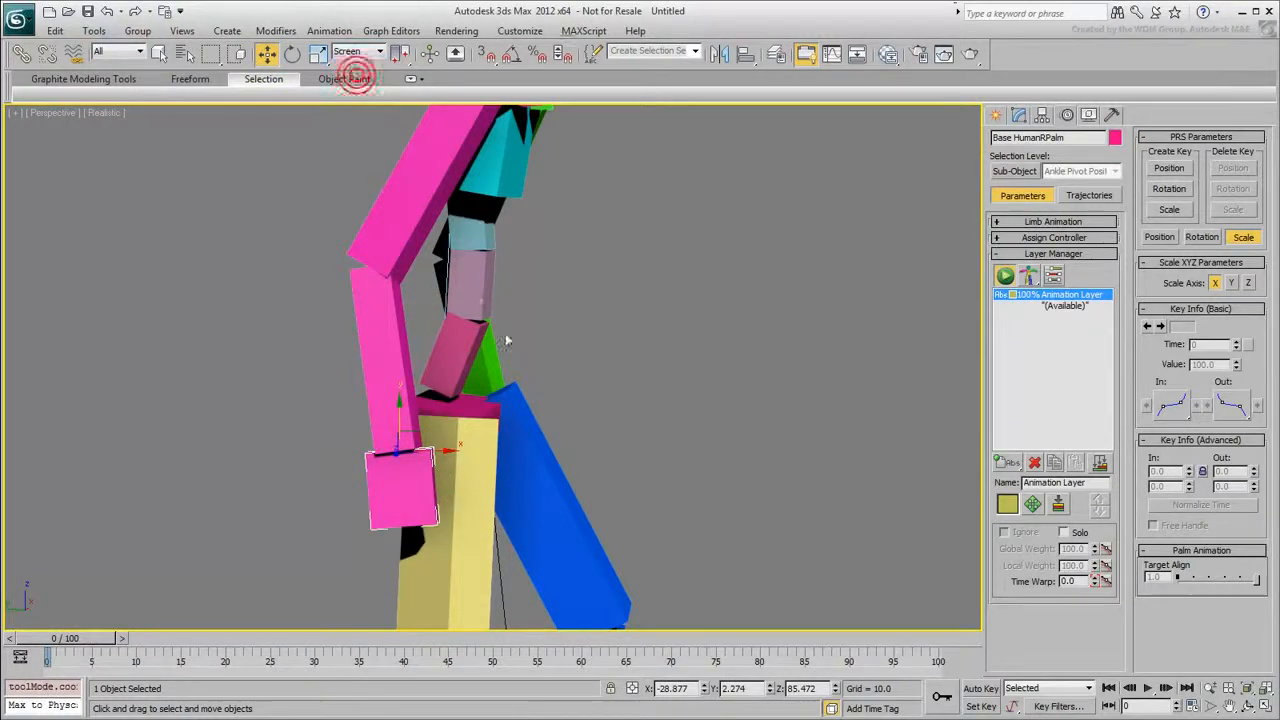
{"action": "left_click_drag", "start_coordinate": [417, 436], "coordinate": [700, 361]}
{"action": "right_click", "coordinate": [700, 361]}
{"action": "left_click", "coordinate": [720, 388]}
{"action": "middle_click_drag", "start_coordinate": [737, 314], "coordinate": [554, 446], "text": "alt"}
{"action": "scroll", "coordinate": [535, 417], "scroll_direction": "down", "scroll_amount": 4}
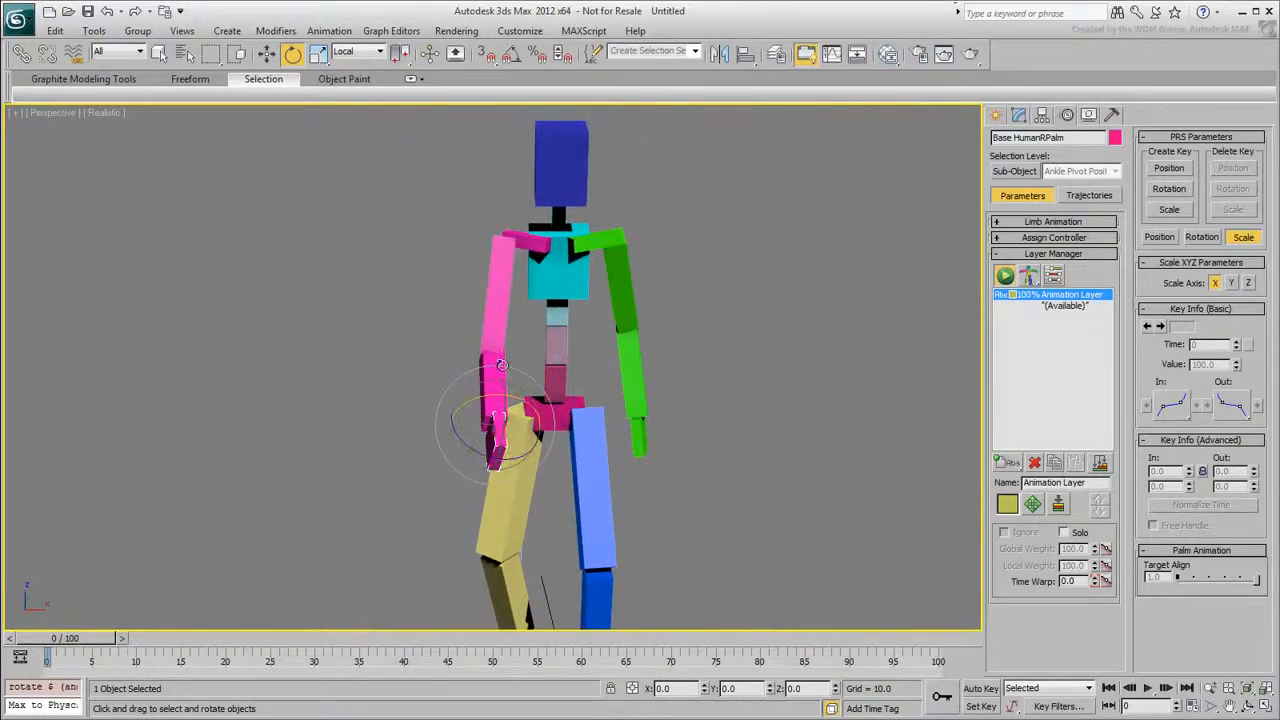
- Move the left palm forward in the Screen reference coordinate system to bring the left arm ahead, then deselect everything
{"action": "left_click", "coordinate": [638, 437]}
{"action": "middle_click_drag", "start_coordinate": [638, 437], "coordinate": [591, 458], "text": "alt"}
{"action": "right_click", "coordinate": [591, 458]}
{"action": "left_click", "coordinate": [614, 465]}
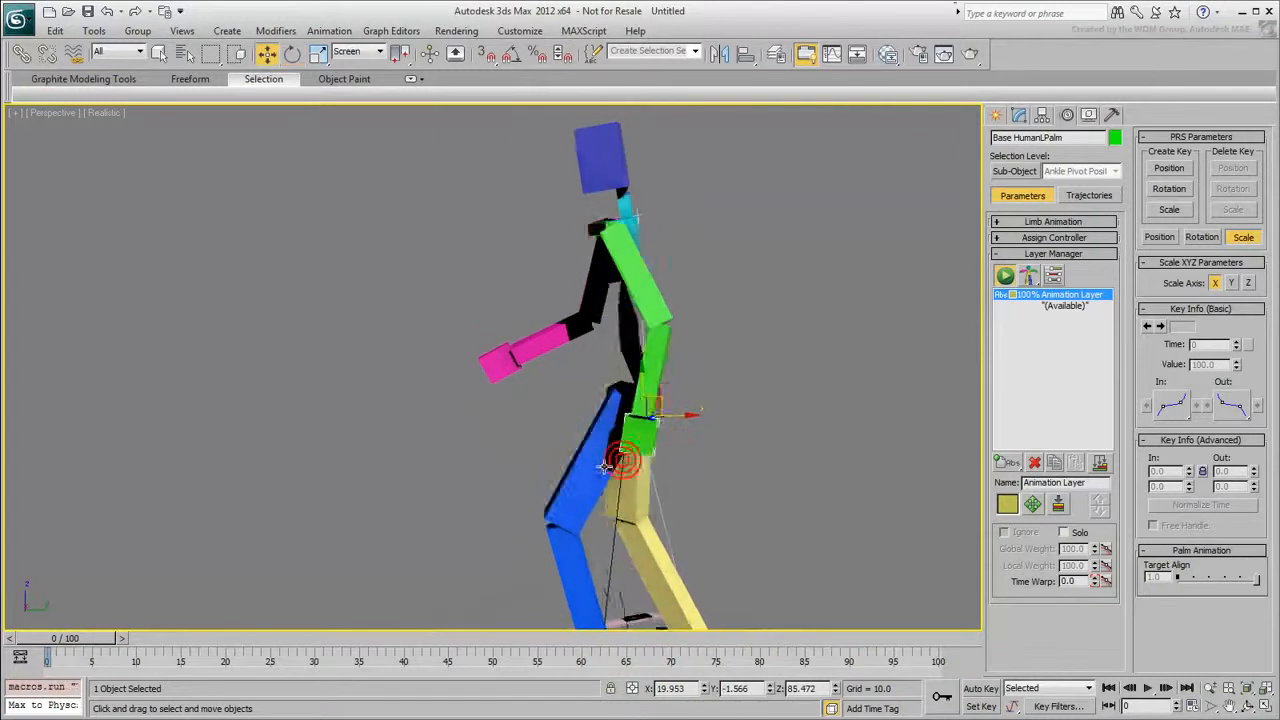
{"action": "left_click_drag", "start_coordinate": [652, 418], "coordinate": [517, 480]}
{"action": "right_click", "coordinate": [549, 367]}
{"action": "left_click", "coordinate": [575, 390]}
{"action": "middle_click_drag", "start_coordinate": [517, 480], "coordinate": [664, 455], "text": "alt"}
{"action": "scroll", "coordinate": [689, 433], "scroll_direction": "down", "scroll_amount": 2}
{"action": "left_click", "coordinate": [664, 452]}
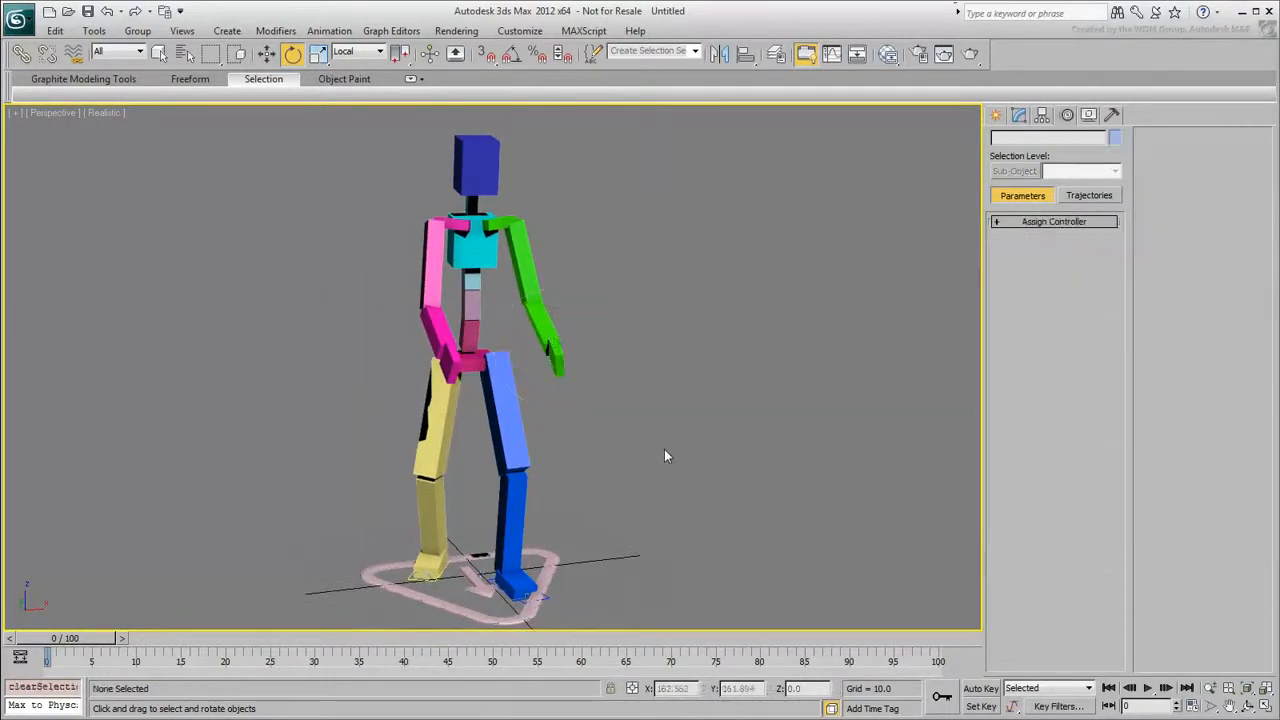
- Save the scene as COP in the _Assets folder
{"action": "left_click", "coordinate": [17, 20]}
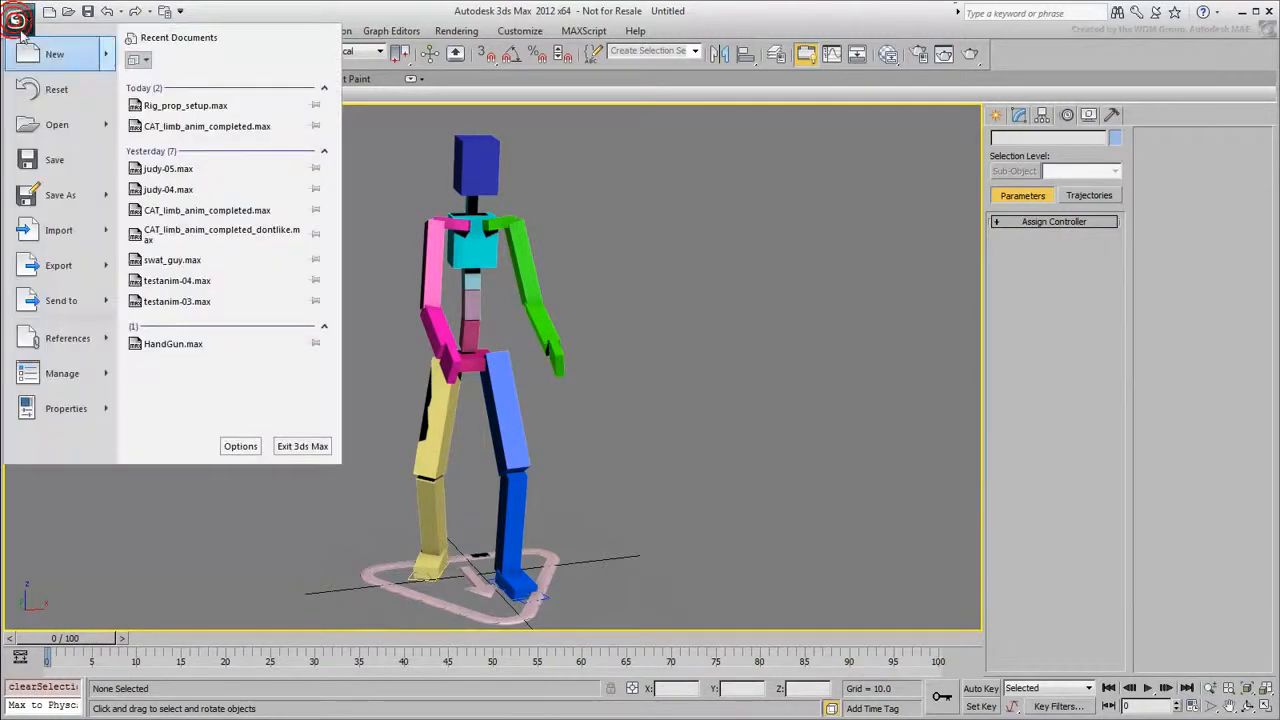
{"action": "left_click", "coordinate": [68, 192]}
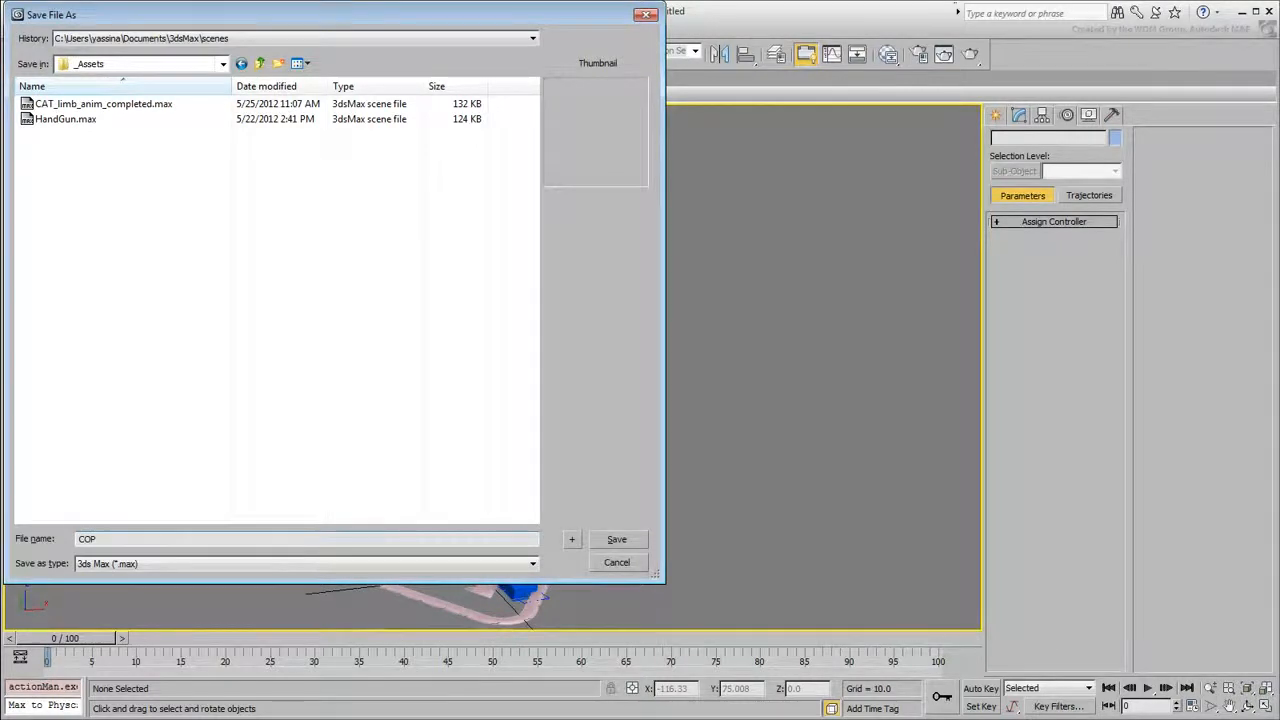
{"action": "key", "text": "Return"}
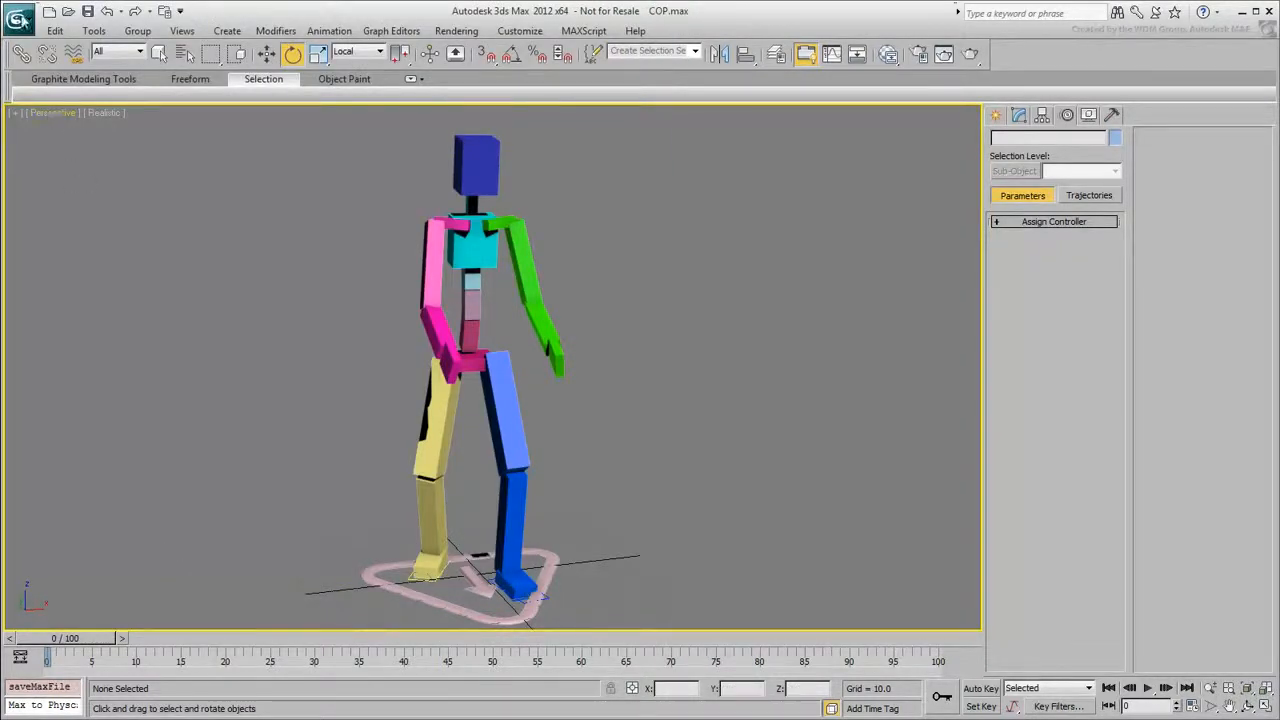
- Merge the HandGun_1911 object from HandGun.max into the scene
{"action": "left_click", "coordinate": [17, 20]}
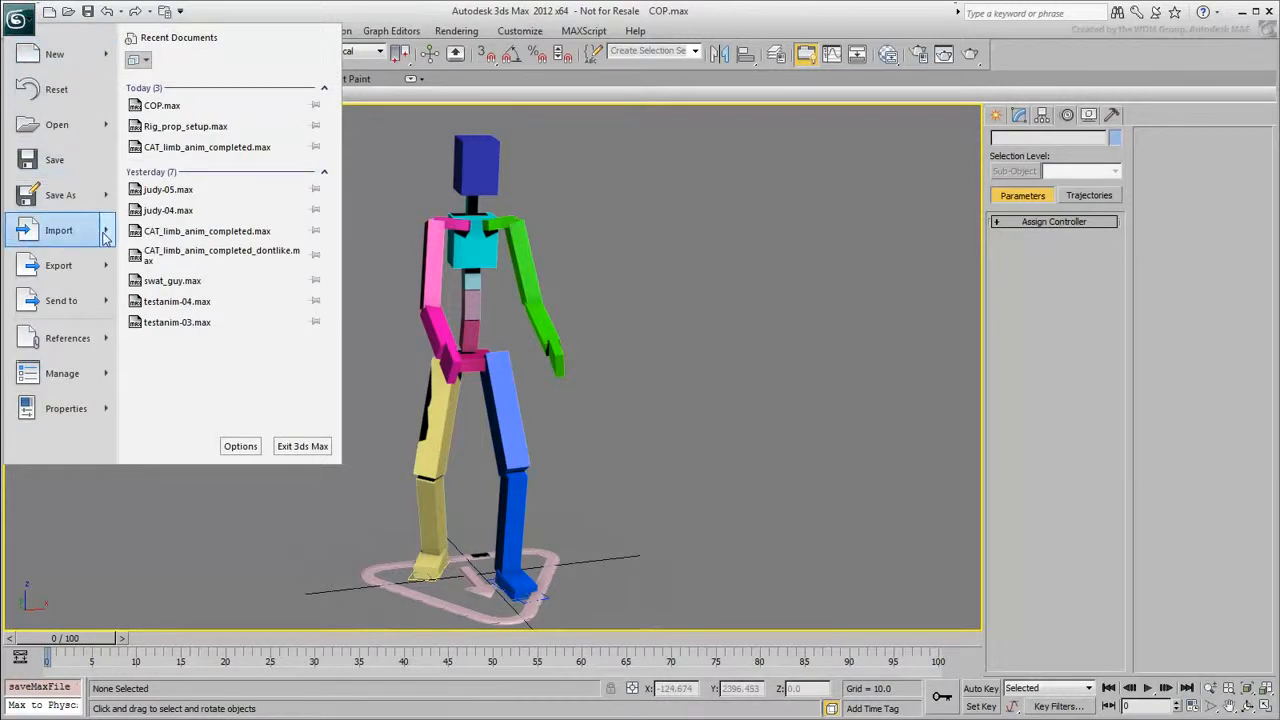
{"action": "mouse_move", "coordinate": [106, 232]}
{"action": "left_click", "coordinate": [84, 137]}
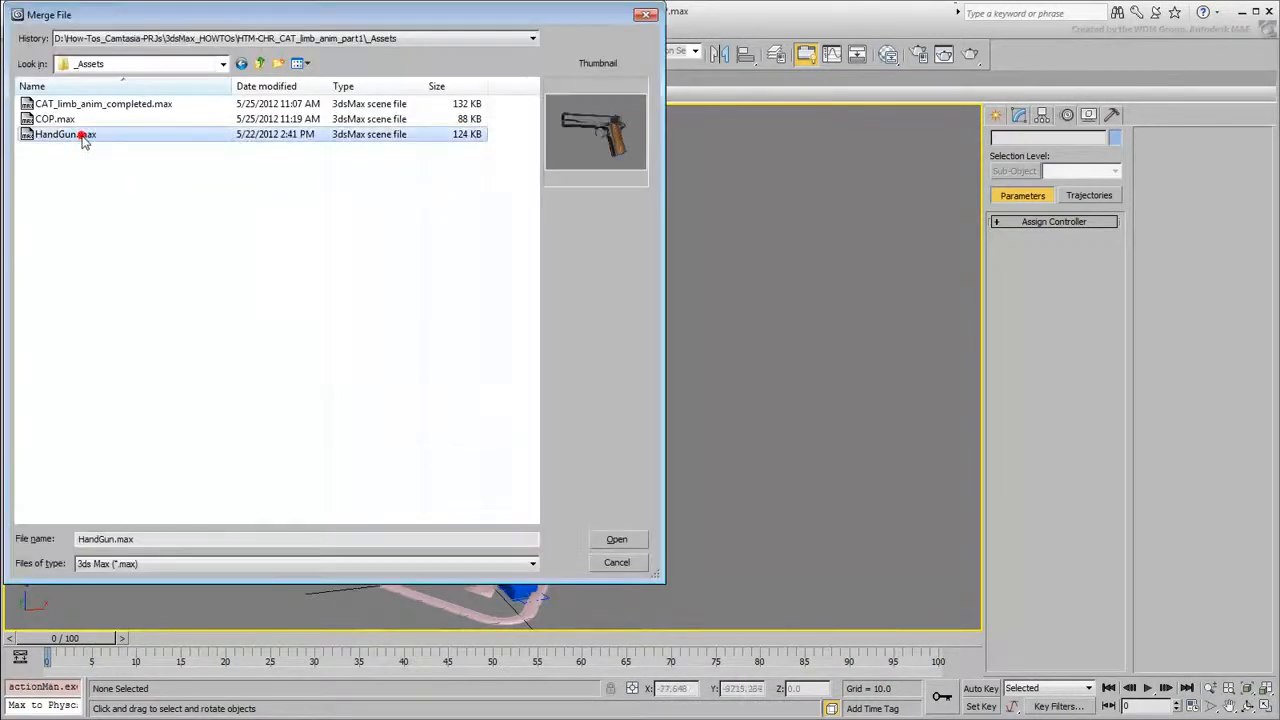
{"action": "left_click", "coordinate": [616, 540]}
{"action": "left_click", "coordinate": [537, 248]}
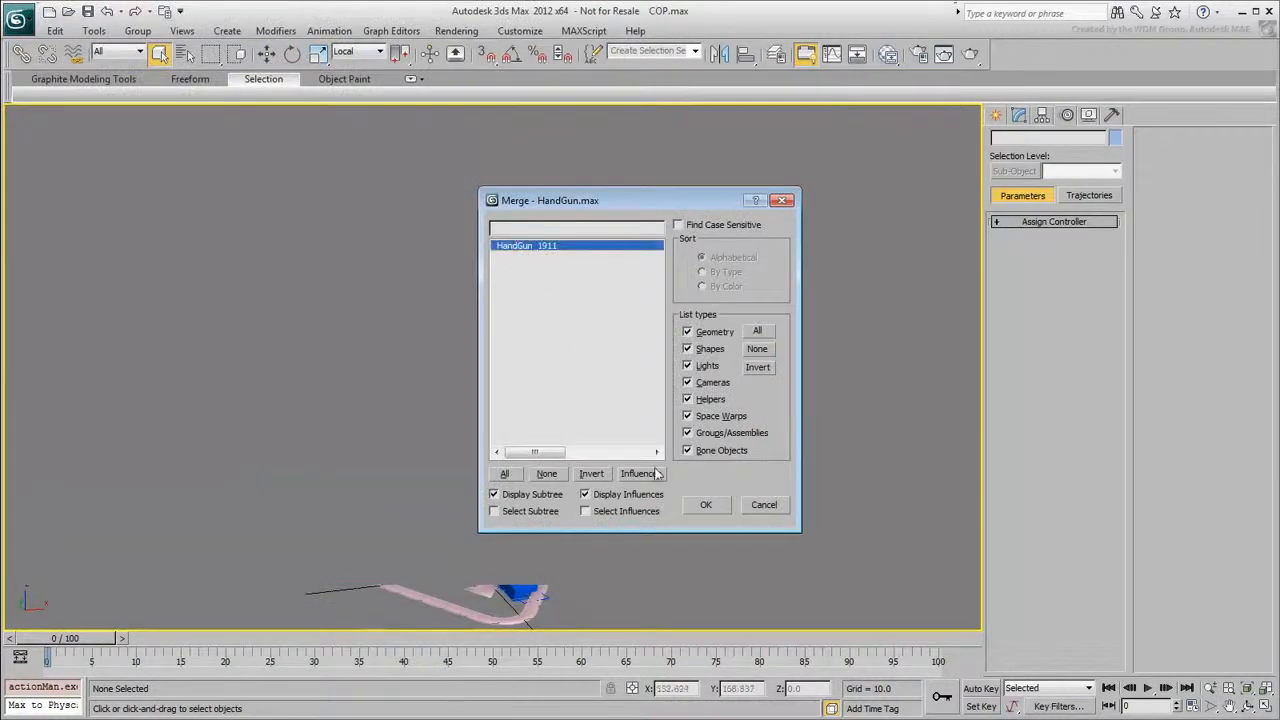
{"action": "left_click", "coordinate": [706, 505]}
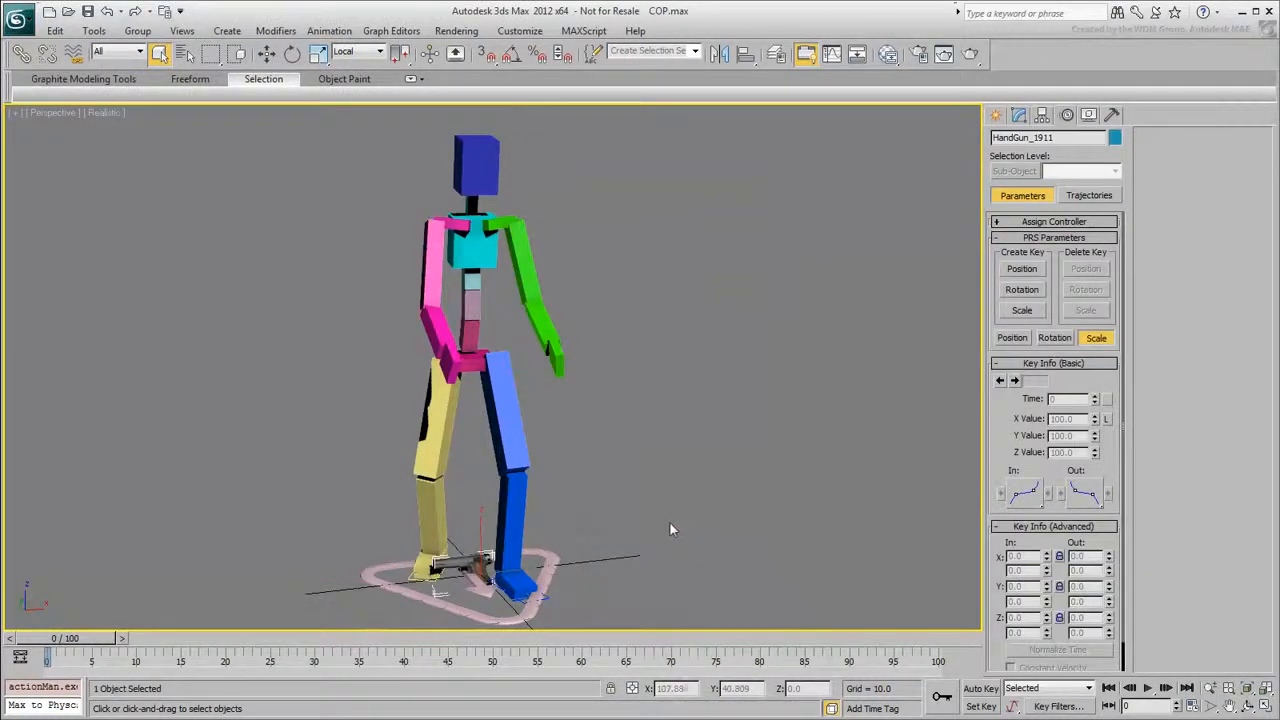
- Align the handgun to the right palm, matching X, Y and Z position pivot to pivot and orientation on all three axes
{"action": "left_click", "coordinate": [746, 54]}
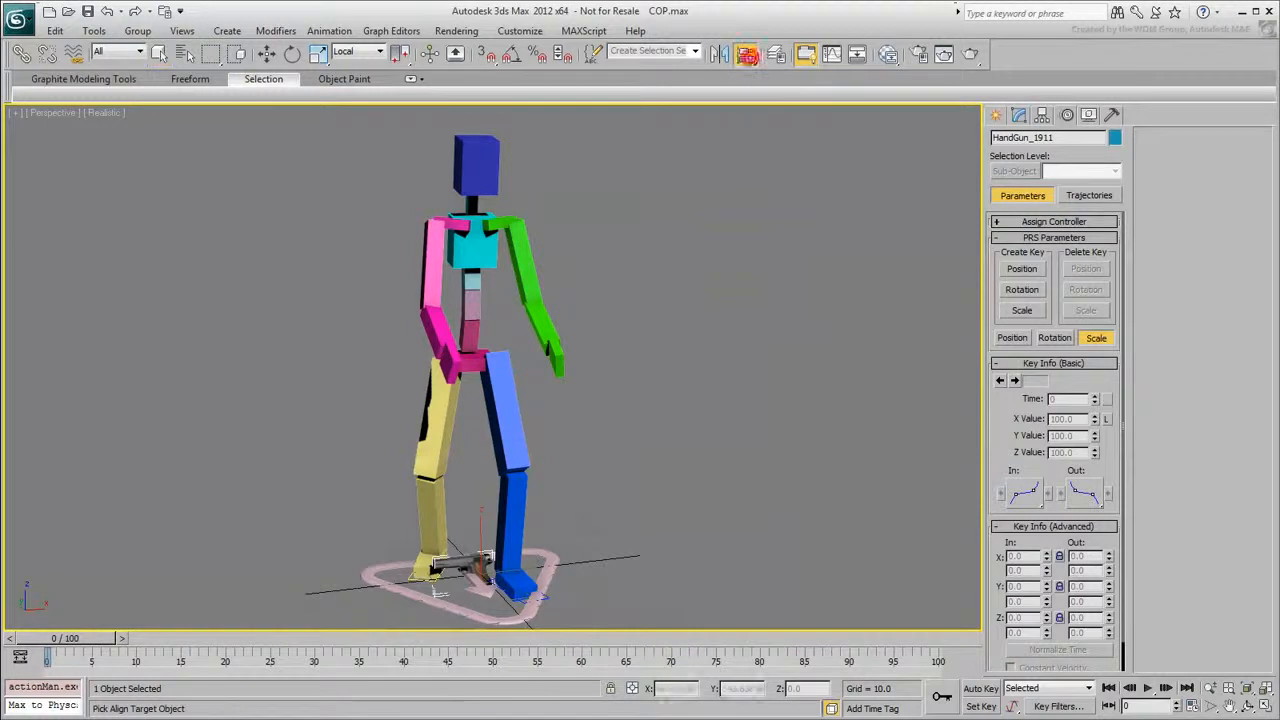
{"action": "left_click", "coordinate": [450, 368]}
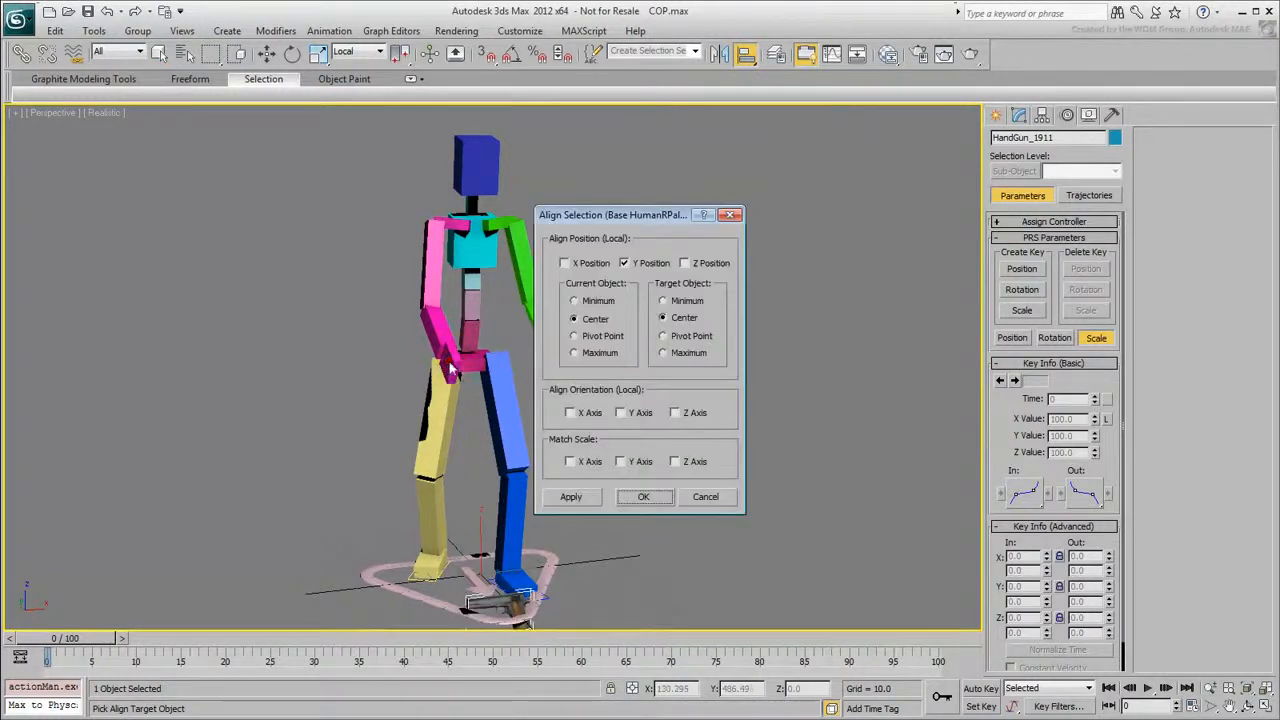
{"action": "left_click", "coordinate": [582, 263]}
{"action": "left_click", "coordinate": [686, 264]}
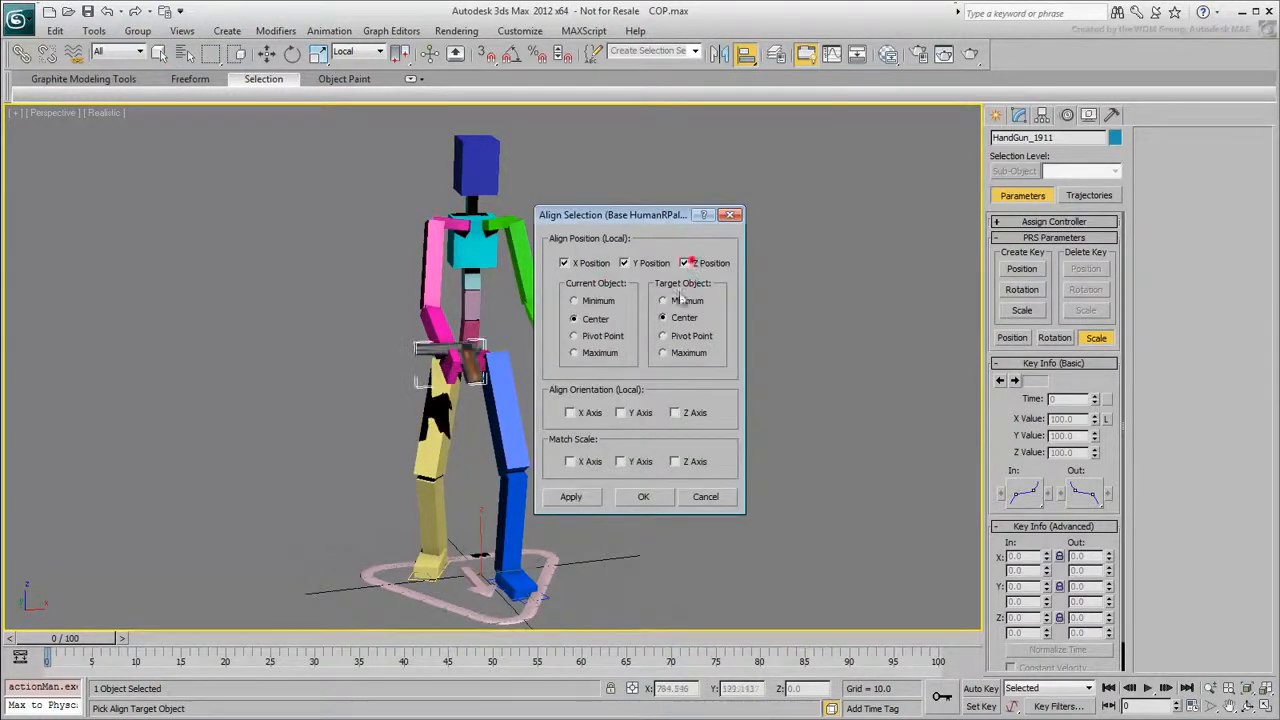
{"action": "left_click", "coordinate": [575, 336]}
{"action": "left_click", "coordinate": [663, 336]}
{"action": "left_click", "coordinate": [571, 412]}
{"action": "left_click", "coordinate": [622, 412]}
{"action": "left_click", "coordinate": [695, 413]}
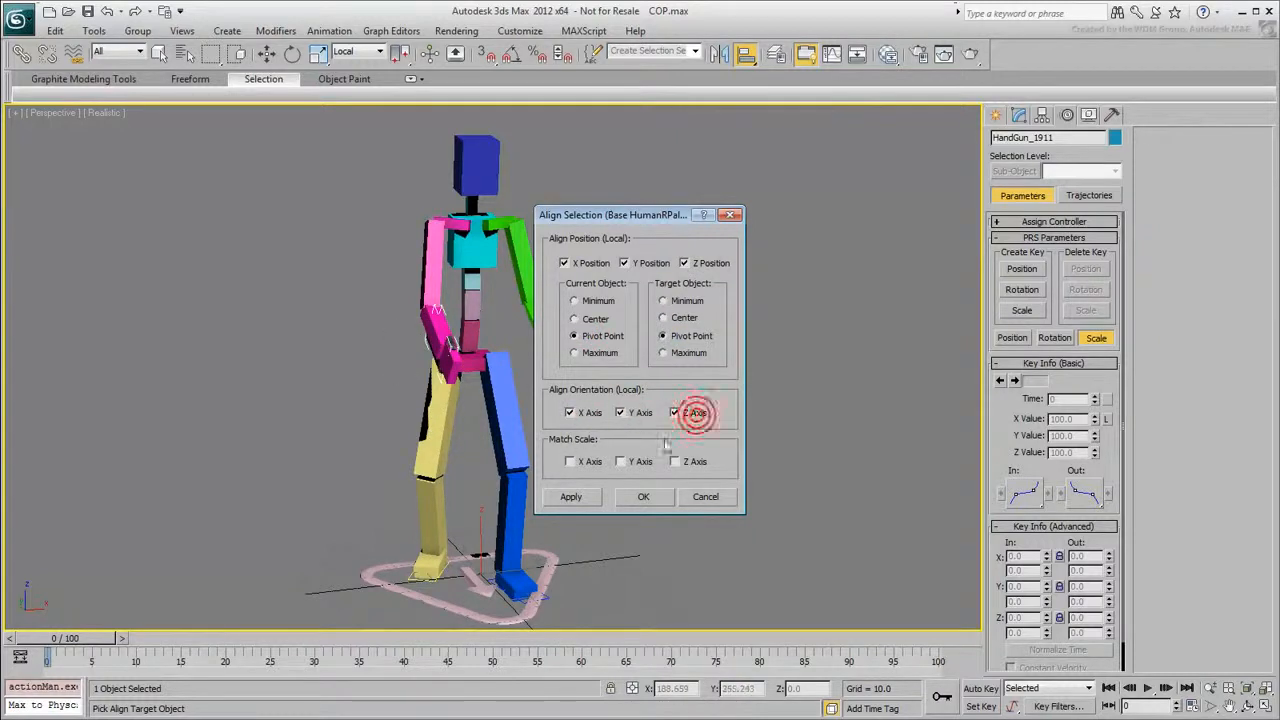
{"action": "left_click", "coordinate": [644, 499]}
- Turn on angle snap and rotate the handgun about its local axis so the barrel points forward from the right hand
{"action": "middle_click_drag", "start_coordinate": [468, 394], "coordinate": [537, 411], "text": "alt"}
{"action": "scroll", "coordinate": [606, 398], "scroll_direction": "up", "scroll_amount": 5}
{"action": "right_click", "coordinate": [598, 393]}
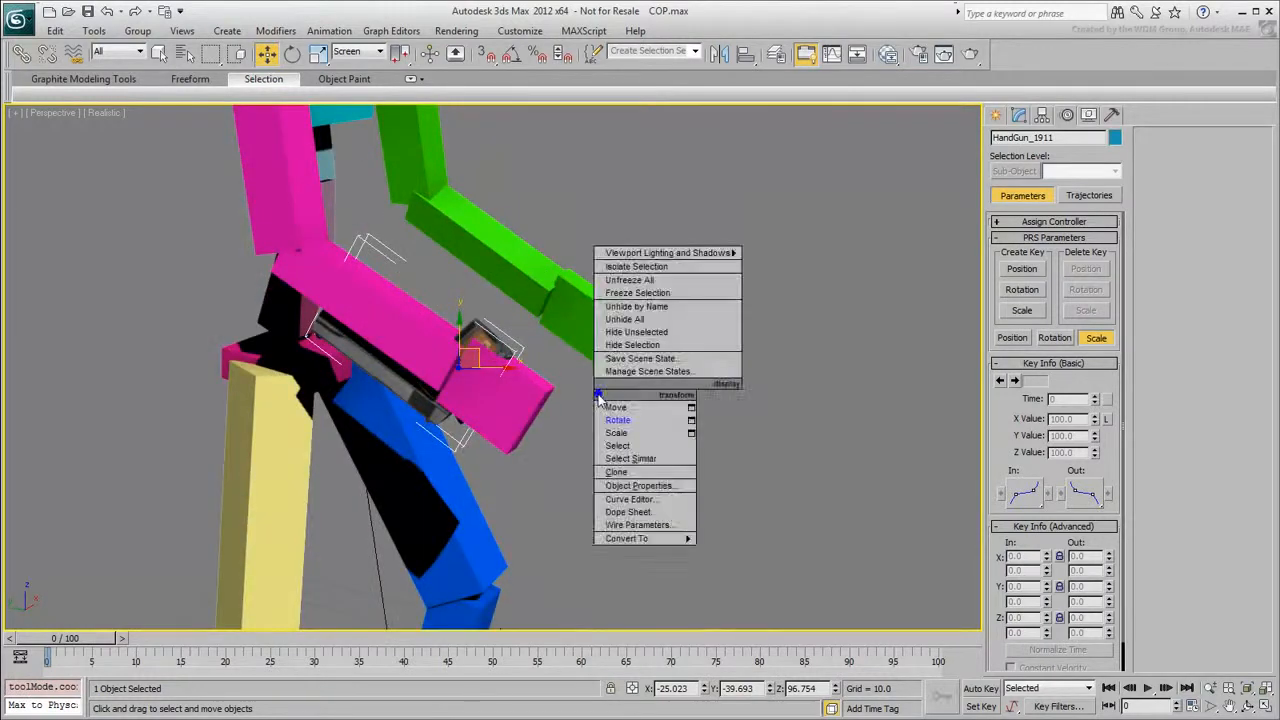
{"action": "left_click", "coordinate": [617, 420]}
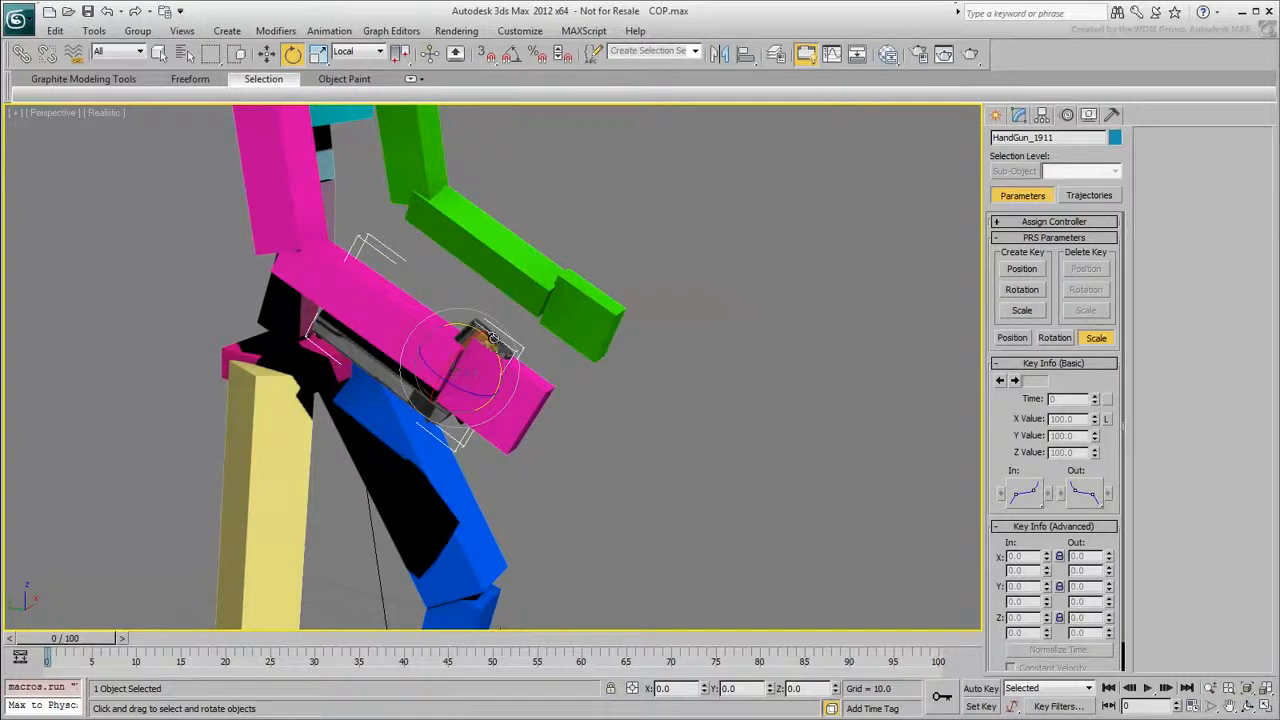
{"action": "key", "text": "a"}
{"action": "left_click_drag", "start_coordinate": [494, 350], "coordinate": [475, 525]}
- Move the handgun sideways in the Local reference coordinate system to sit against the inner side of the right palm
{"action": "middle_click_drag", "start_coordinate": [513, 477], "coordinate": [426, 472], "text": "alt"}
{"action": "right_click", "coordinate": [445, 454]}
{"action": "left_click", "coordinate": [463, 468]}
{"action": "left_click", "coordinate": [352, 52]}
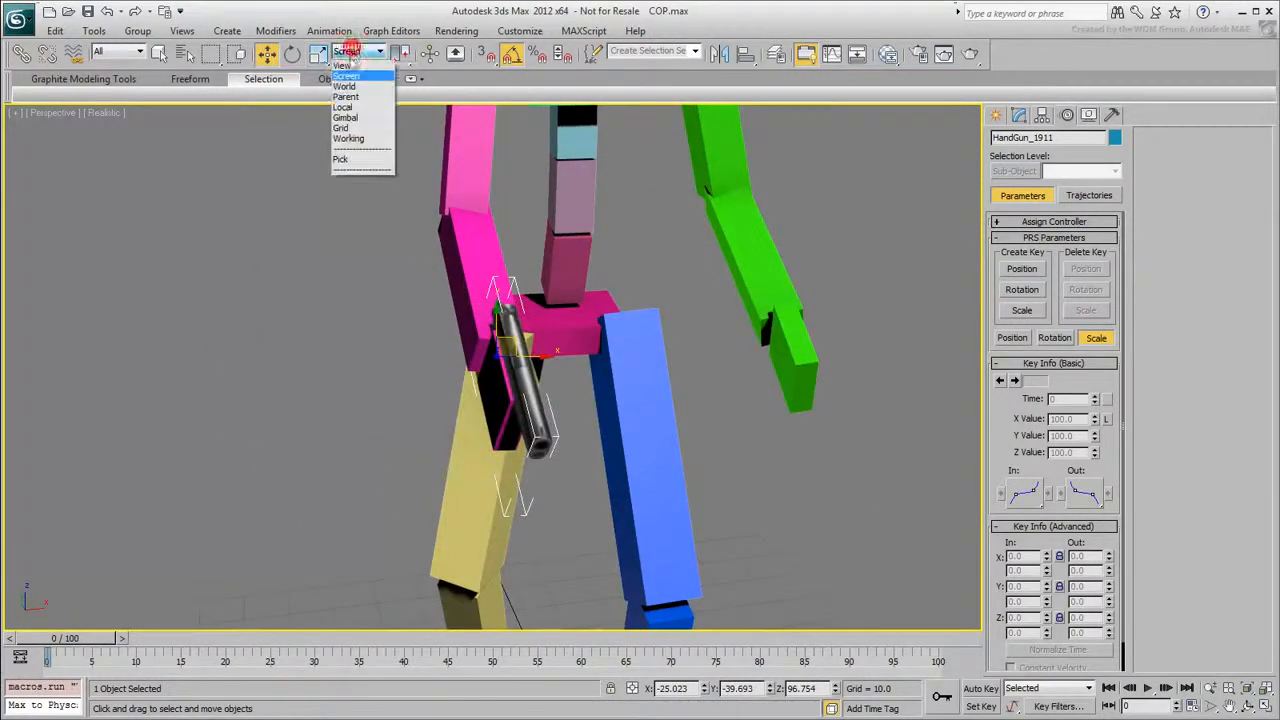
{"action": "left_click", "coordinate": [342, 107]}
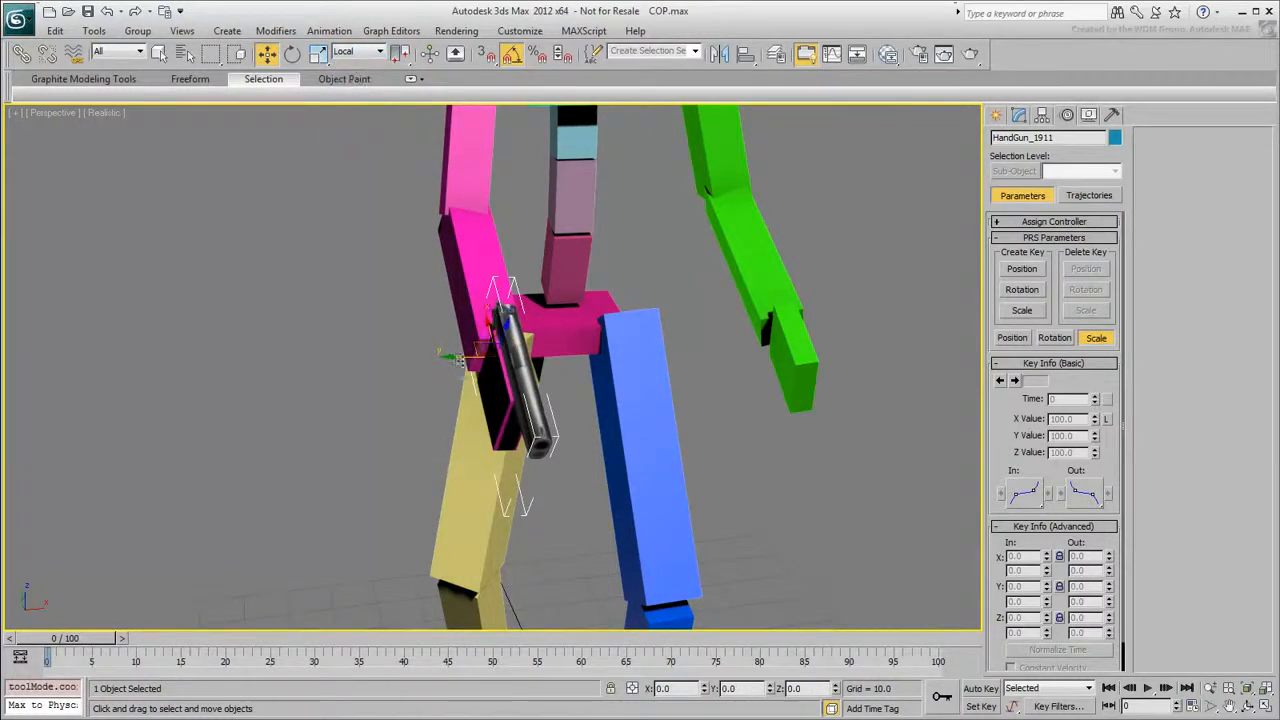
{"action": "mouse_move", "coordinate": [462, 360]}
{"action": "middle_mouse_down", "text": "alt"}
{"action": "mouse_move", "coordinate": [490, 435]}
{"action": "mouse_move", "coordinate": [540, 376]}
{"action": "mouse_move", "coordinate": [469, 347]}
{"action": "middle_mouse_up", "text": "alt"}
{"action": "left_click_drag", "start_coordinate": [469, 347], "coordinate": [513, 363]}
- Nudge the handgun along its local X axis to fit the grip to the right palm
{"action": "middle_click_drag", "start_coordinate": [513, 363], "coordinate": [296, 407], "text": "alt"}
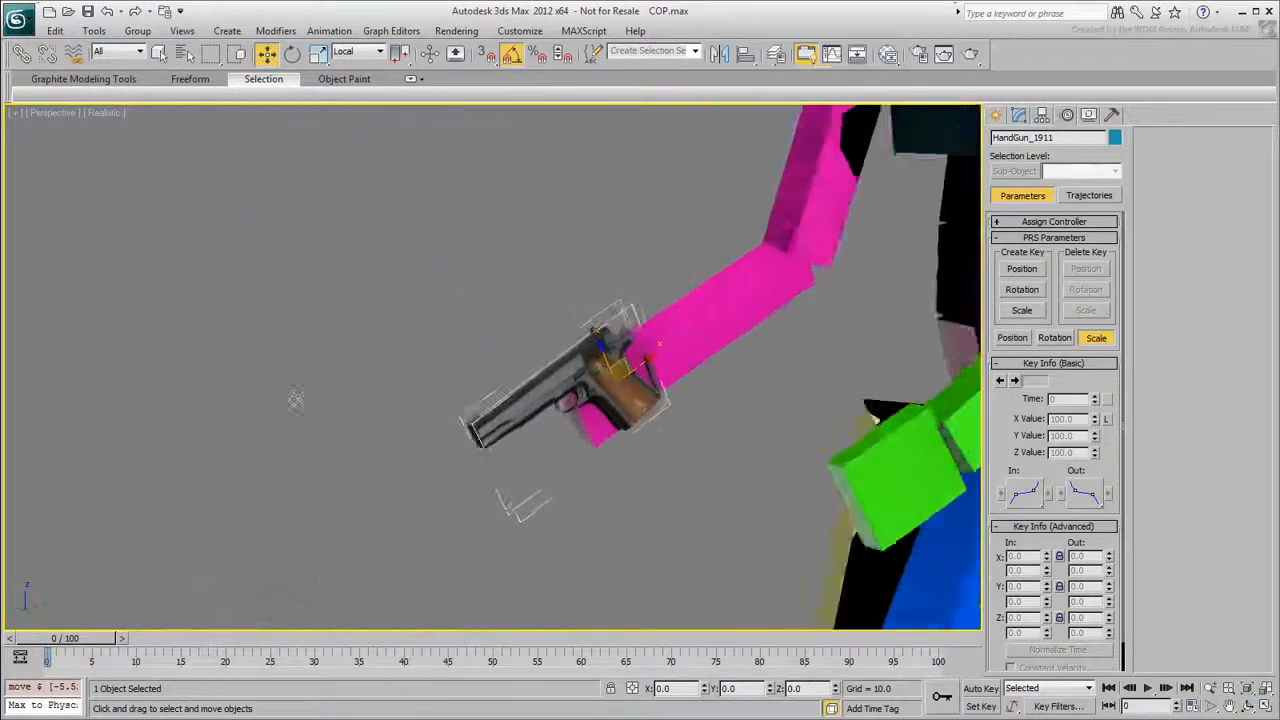
{"action": "left_click_drag", "start_coordinate": [645, 361], "coordinate": [644, 366]}
{"action": "middle_click_drag", "start_coordinate": [478, 445], "coordinate": [607, 456], "text": "alt"}
{"action": "scroll", "coordinate": [586, 438], "scroll_direction": "down", "scroll_amount": 3}
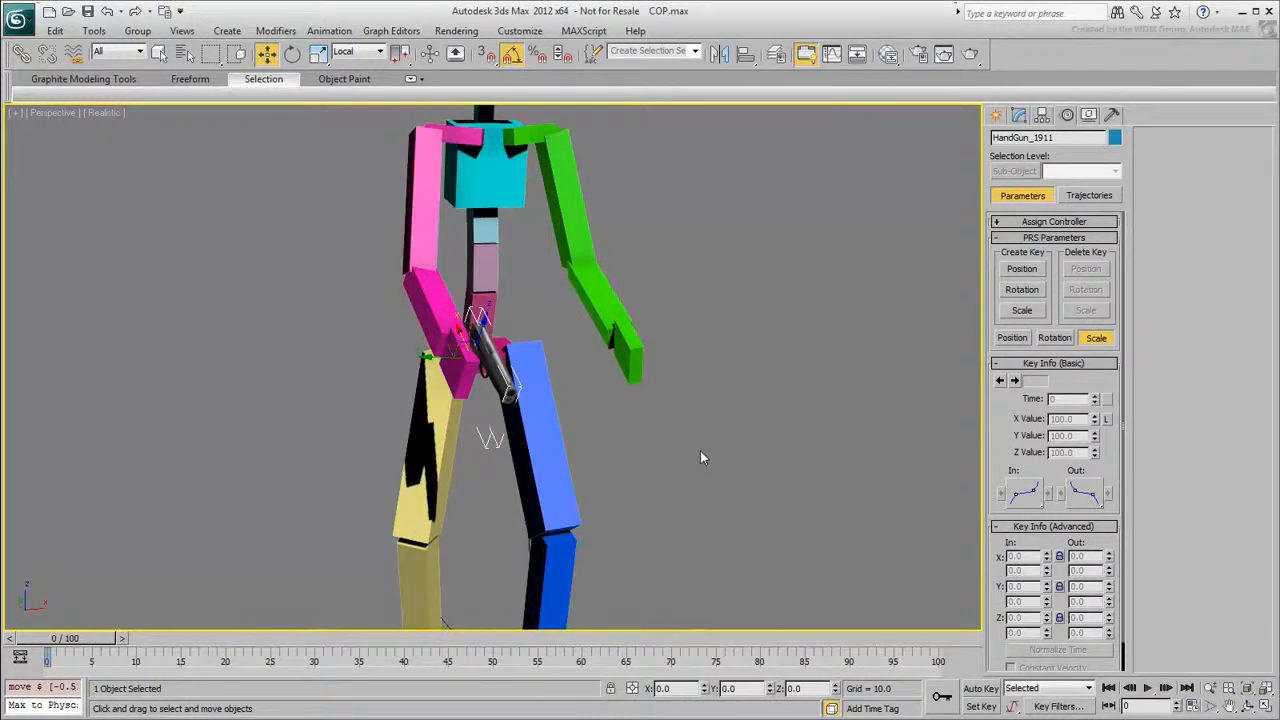
{"action": "mouse_move", "coordinate": [455, 349]}
{"action": "left_mouse_down"}
{"action": "mouse_move", "coordinate": [448, 368]}
{"action": "mouse_move", "coordinate": [452, 348]}
{"action": "mouse_move", "coordinate": [469, 360]}
{"action": "left_mouse_up"}
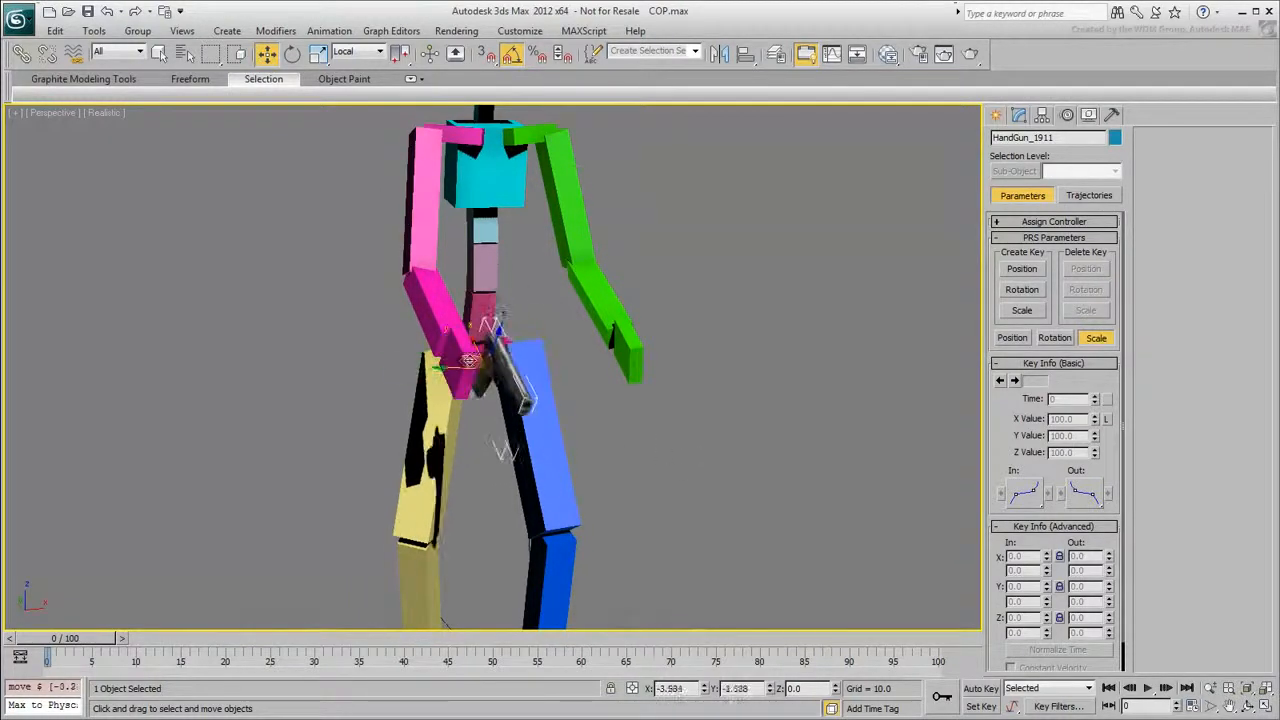
{"action": "right_click", "coordinate": [469, 360]}
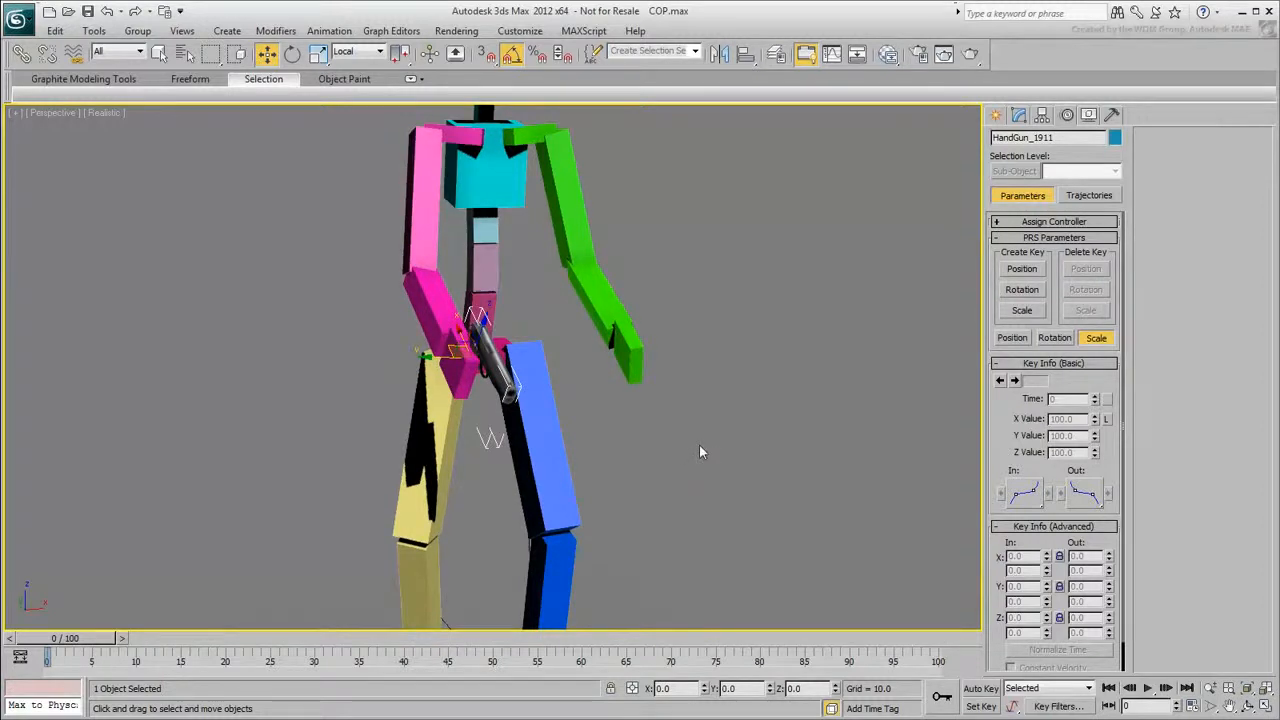
- Create an IK target for the right arm, select it and move it to the palm
{"action": "left_click", "coordinate": [412, 222]}
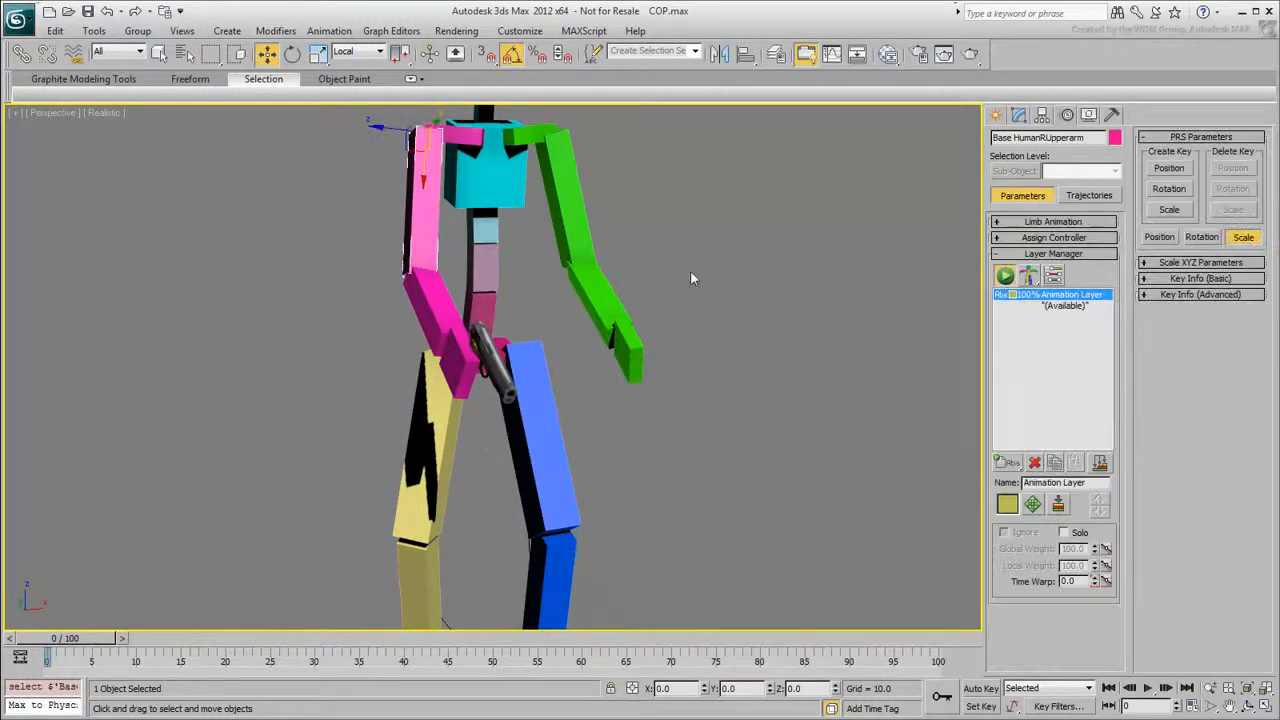
{"action": "left_click", "coordinate": [1050, 222]}
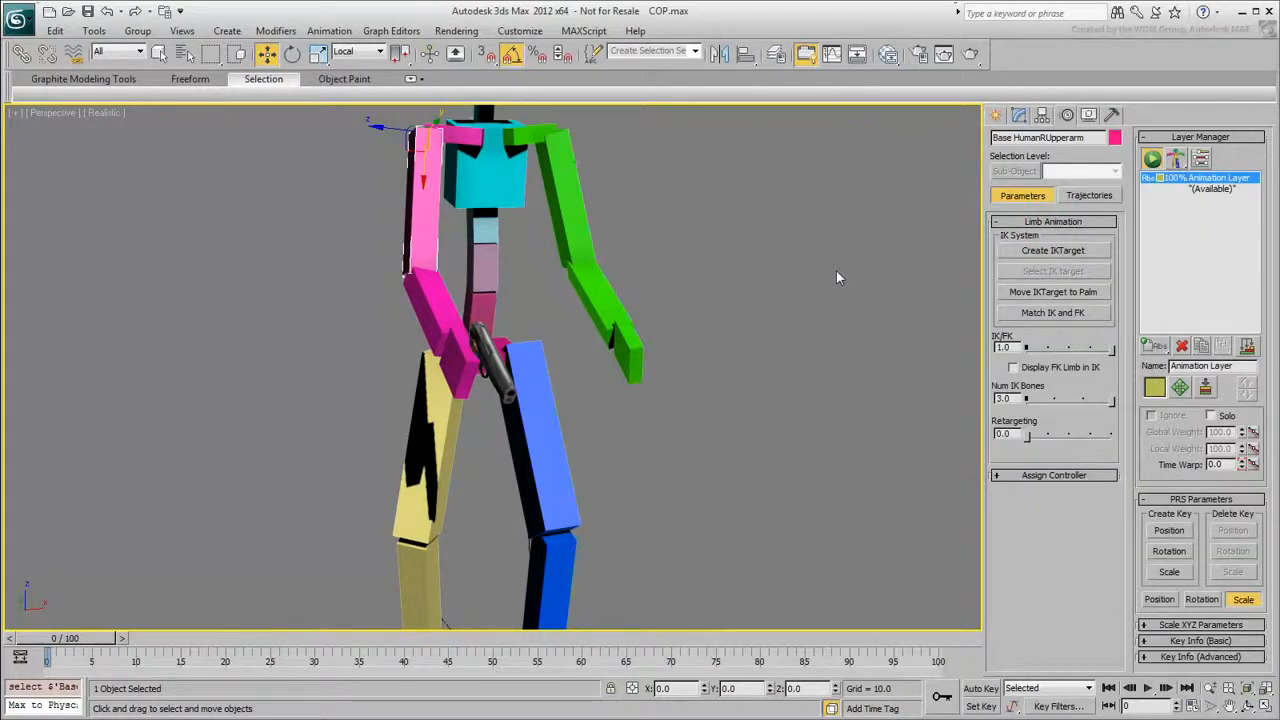
{"action": "left_click", "coordinate": [1053, 250]}
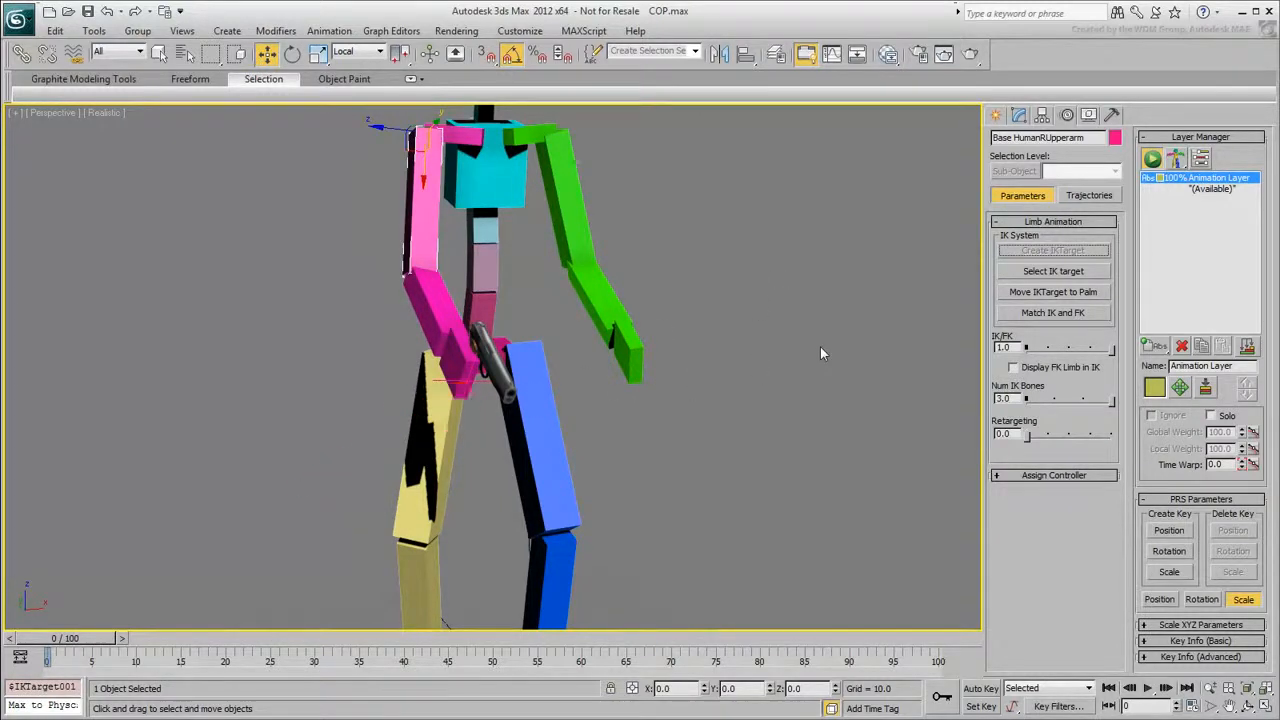
{"action": "left_click", "coordinate": [1037, 274]}
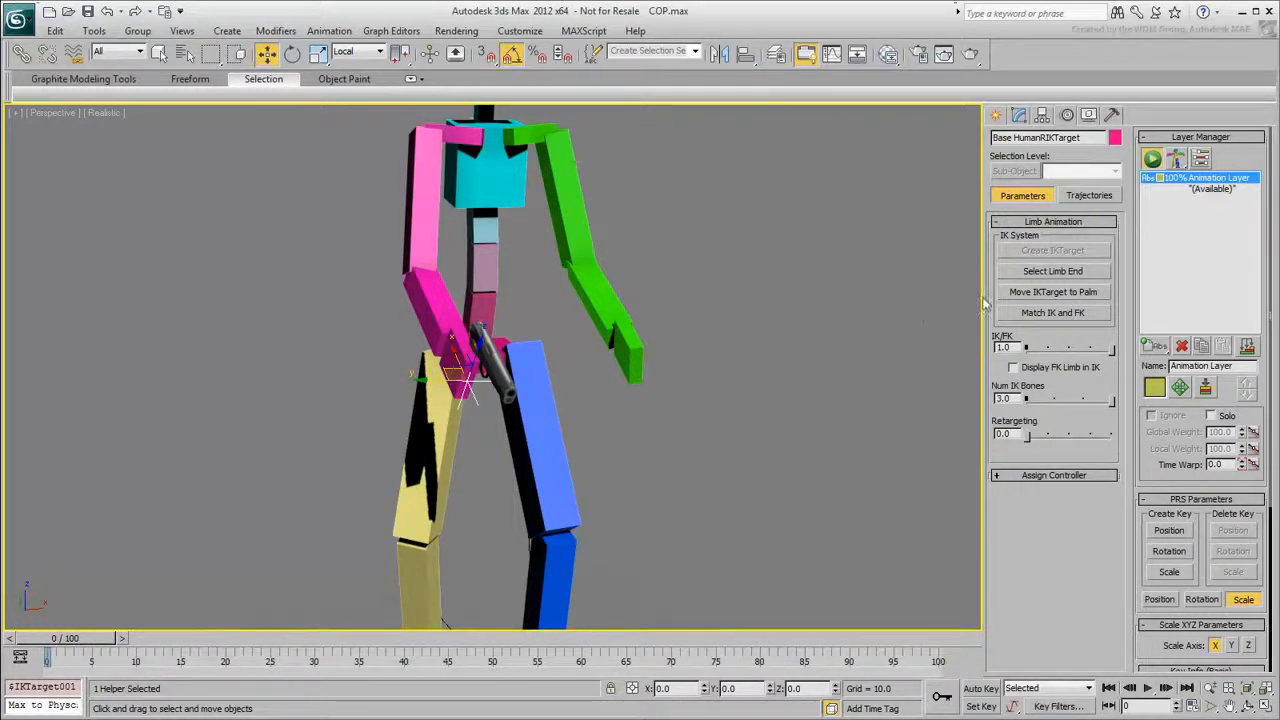
{"action": "left_click", "coordinate": [1053, 292]}
- Set the right arm's IK/FK value to 0.0 and test the arm by moving its IK target
{"action": "left_click_drag", "start_coordinate": [455, 372], "coordinate": [474, 395]}
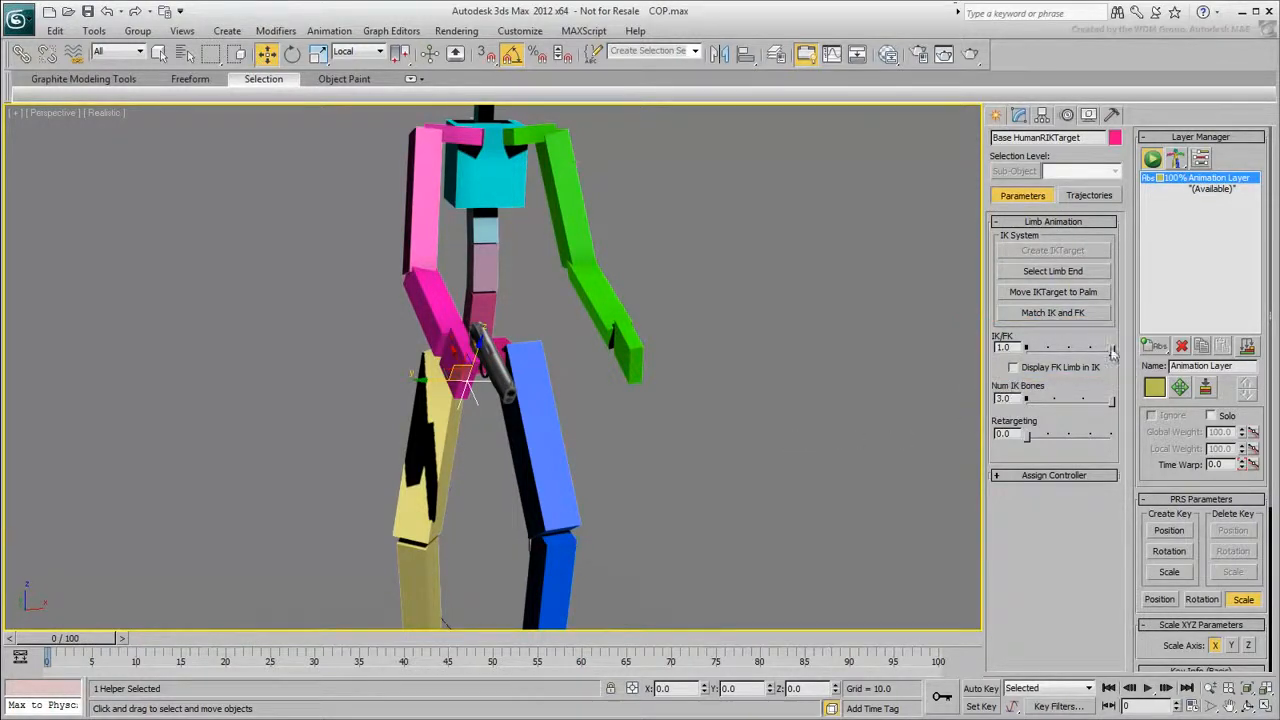
{"action": "left_click_drag", "start_coordinate": [1111, 350], "coordinate": [1018, 353]}
{"action": "mouse_move", "coordinate": [455, 372]}
{"action": "left_mouse_down"}
{"action": "mouse_move", "coordinate": [450, 385]}
{"action": "mouse_move", "coordinate": [525, 355]}
{"action": "mouse_move", "coordinate": [520, 344]}
{"action": "mouse_move", "coordinate": [466, 358]}
{"action": "left_mouse_up"}
{"action": "right_click", "coordinate": [466, 358]}
- Assign a Link Constraint controller to the Animation Layer transform of the right arm's IK target
{"action": "left_click", "coordinate": [1030, 475]}
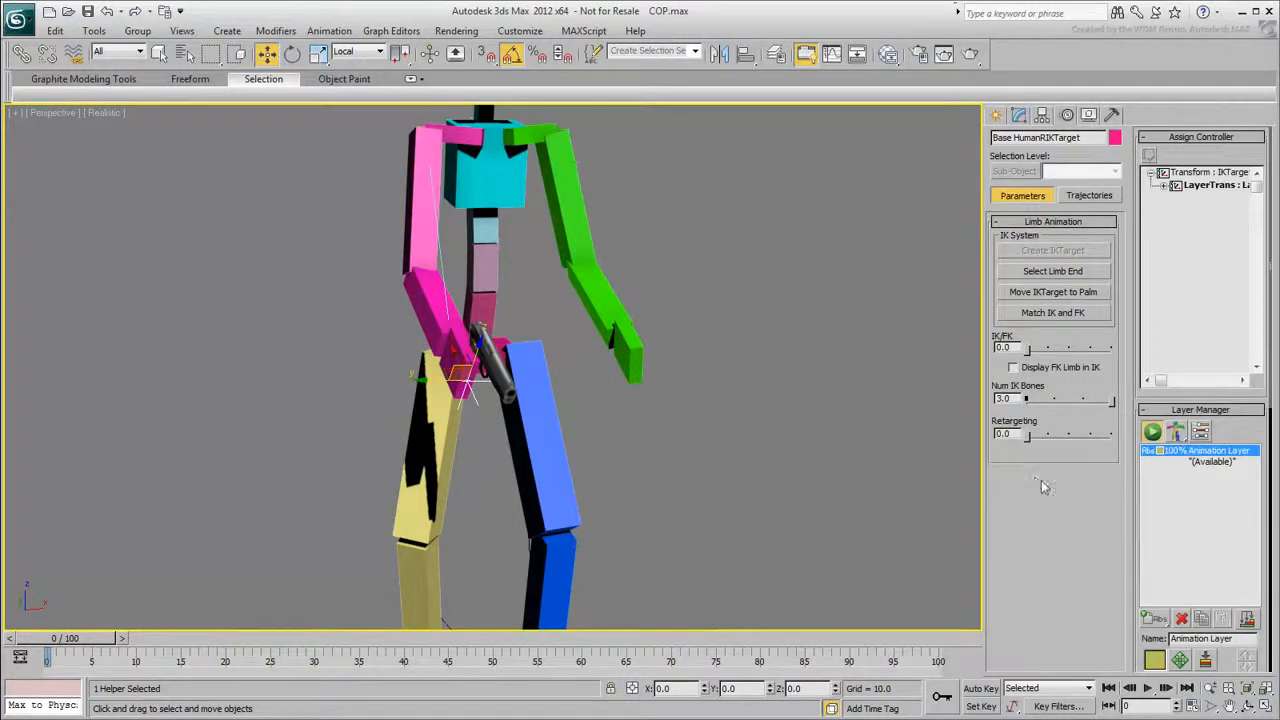
{"action": "left_click", "coordinate": [1170, 187]}
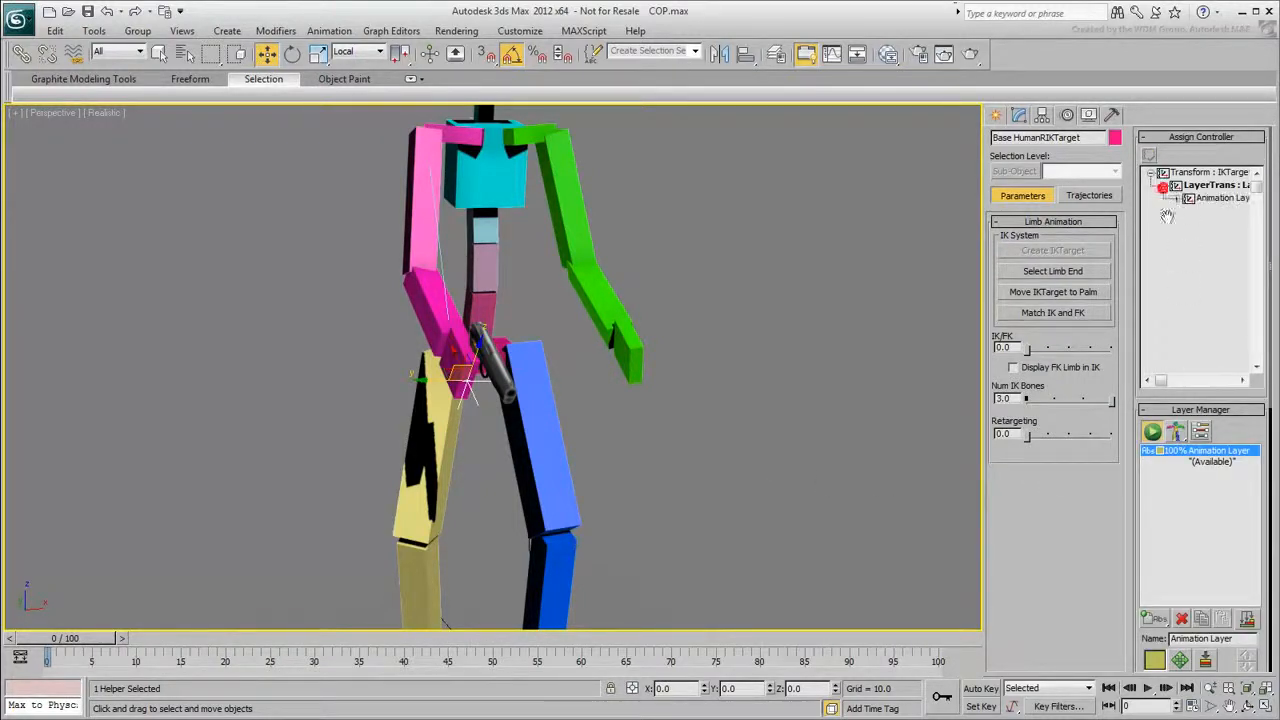
{"action": "left_click_drag", "start_coordinate": [1160, 385], "coordinate": [1172, 383]}
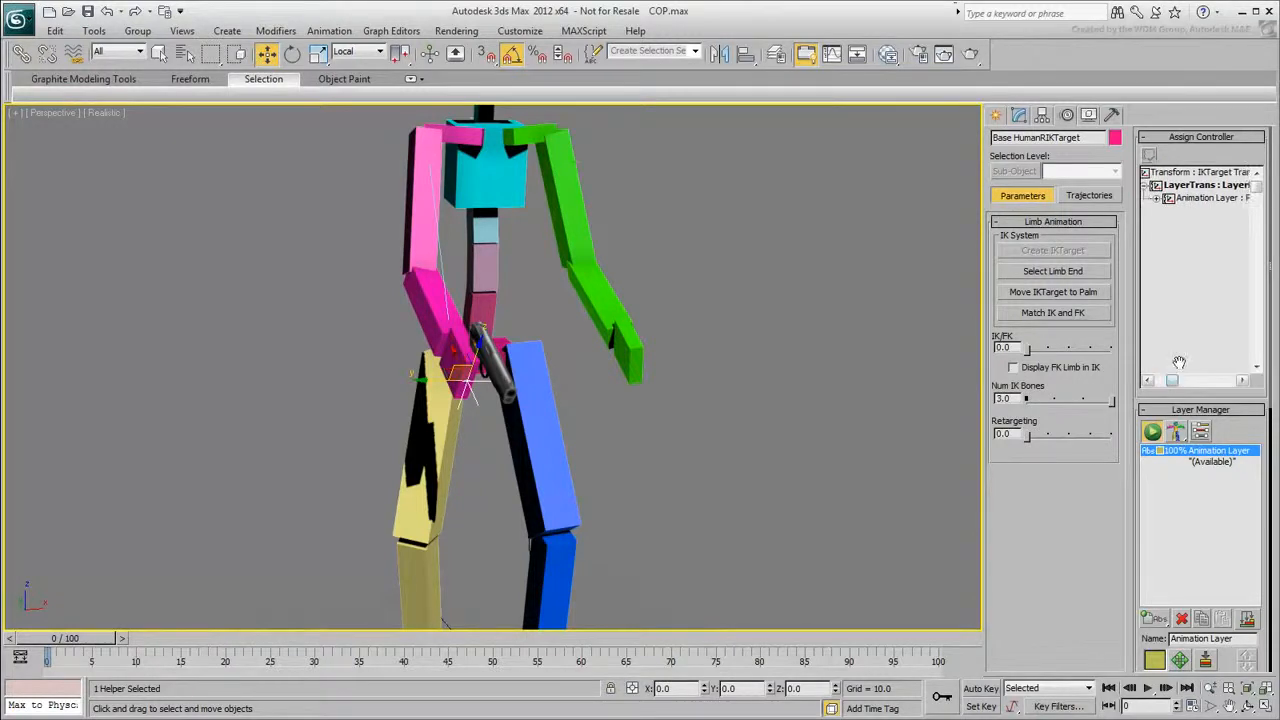
{"action": "left_click", "coordinate": [1192, 198]}
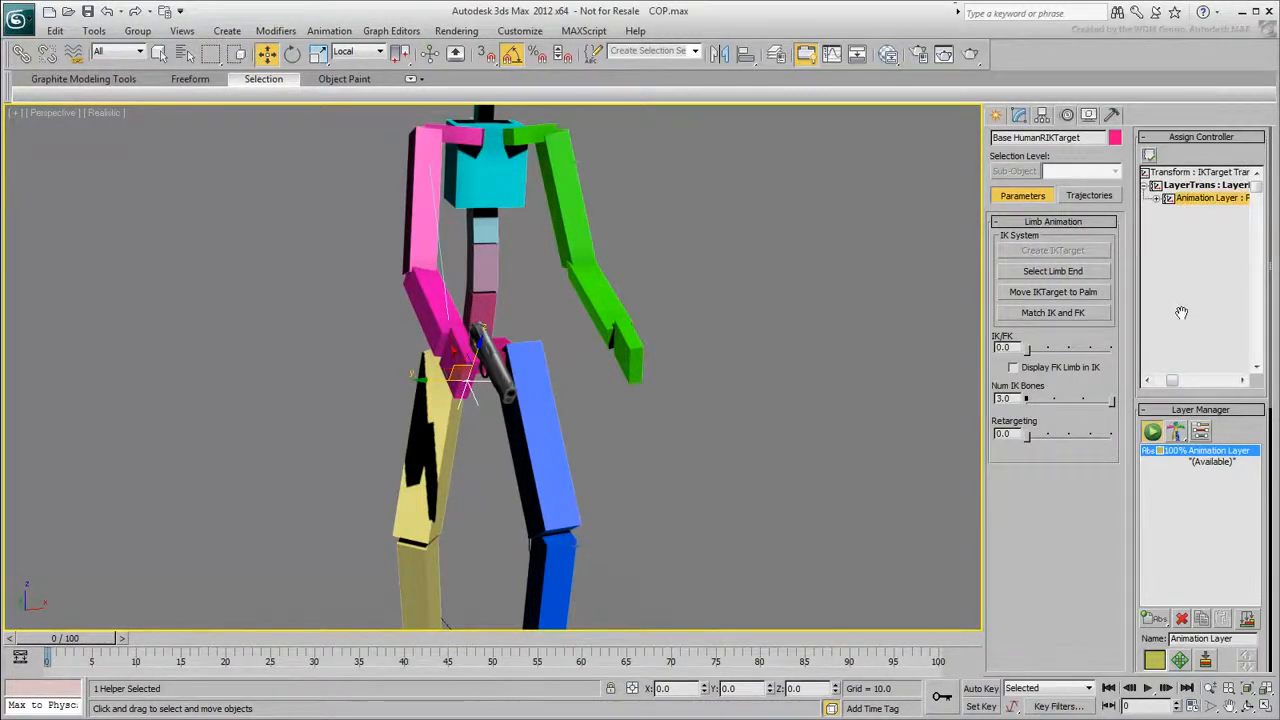
{"action": "left_click", "coordinate": [1148, 157]}
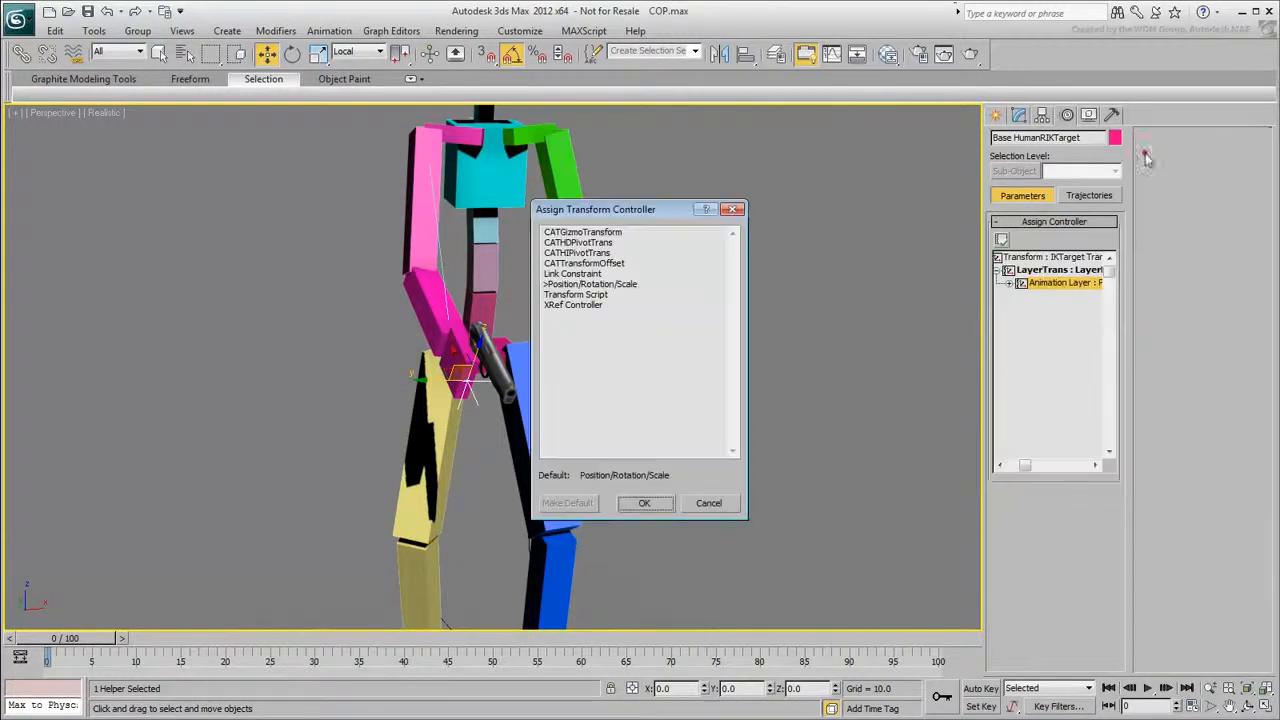
{"action": "left_click", "coordinate": [596, 274]}
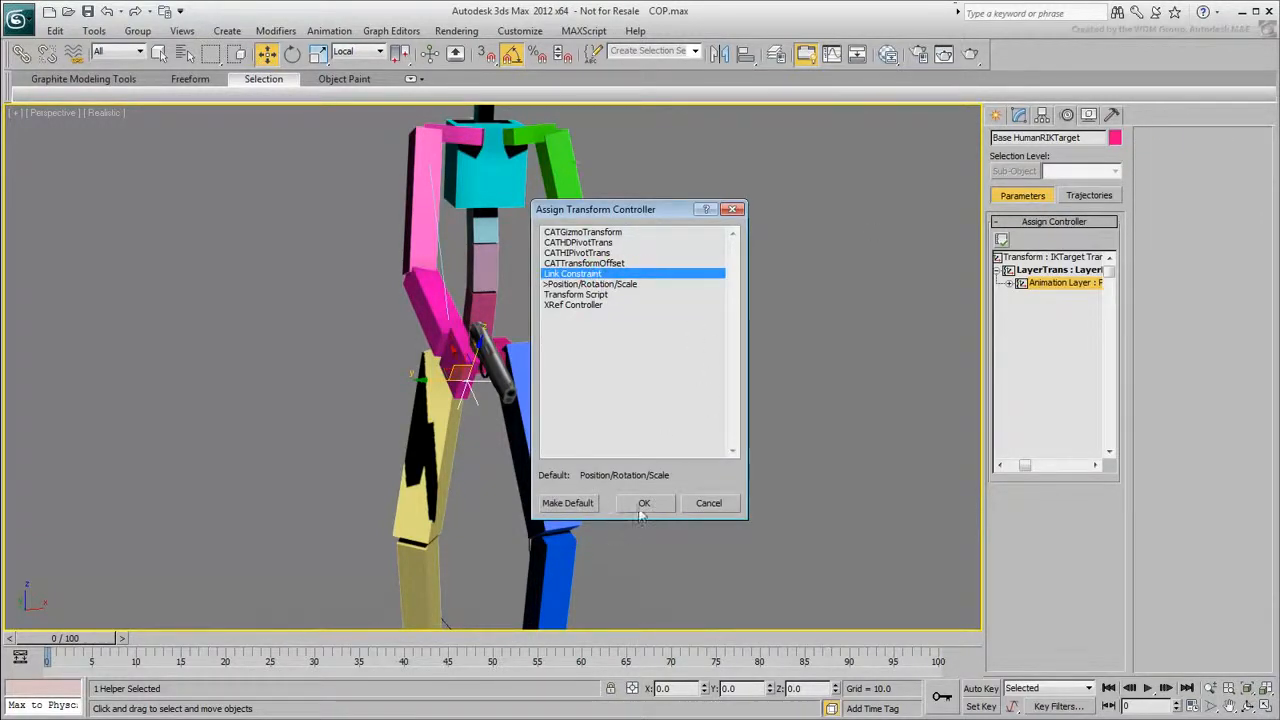
{"action": "left_click", "coordinate": [644, 505]}
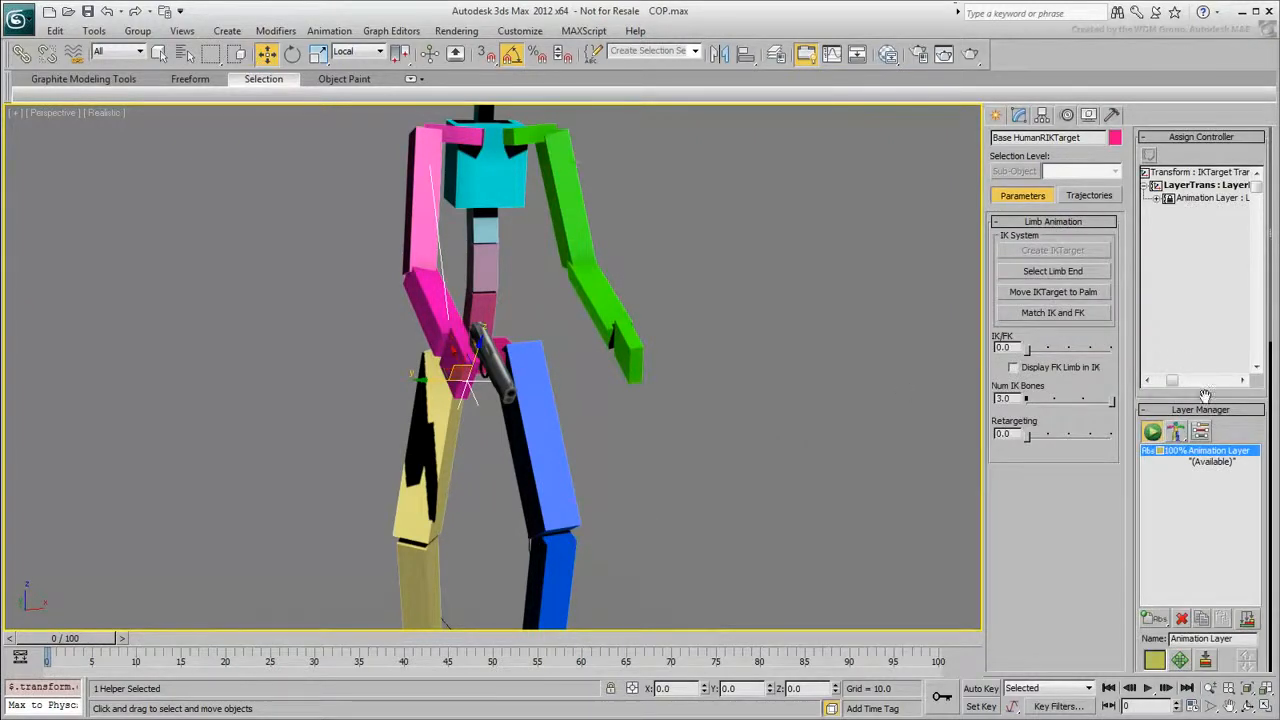
- Add HandGun_1911 as the link target of the right IK target's Link Constraint at frame 0
{"action": "left_click_drag", "start_coordinate": [1205, 395], "coordinate": [1253, 74]}
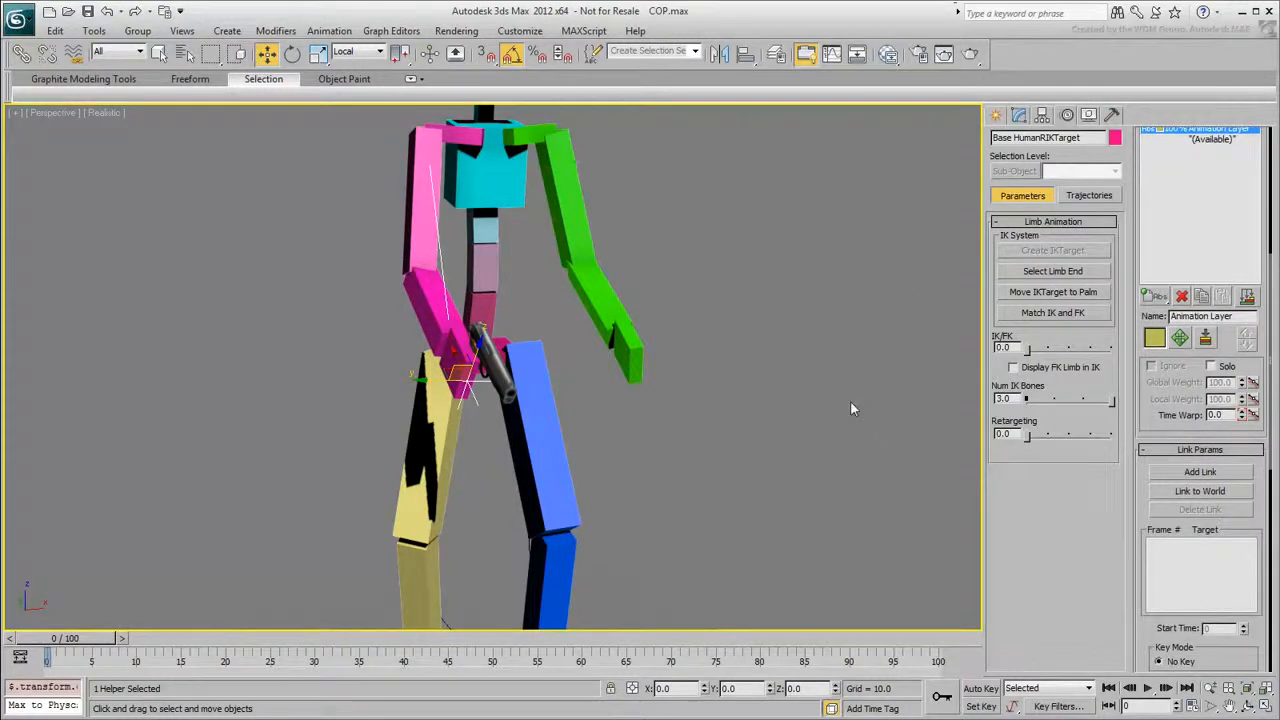
{"action": "left_click", "coordinate": [1190, 474]}
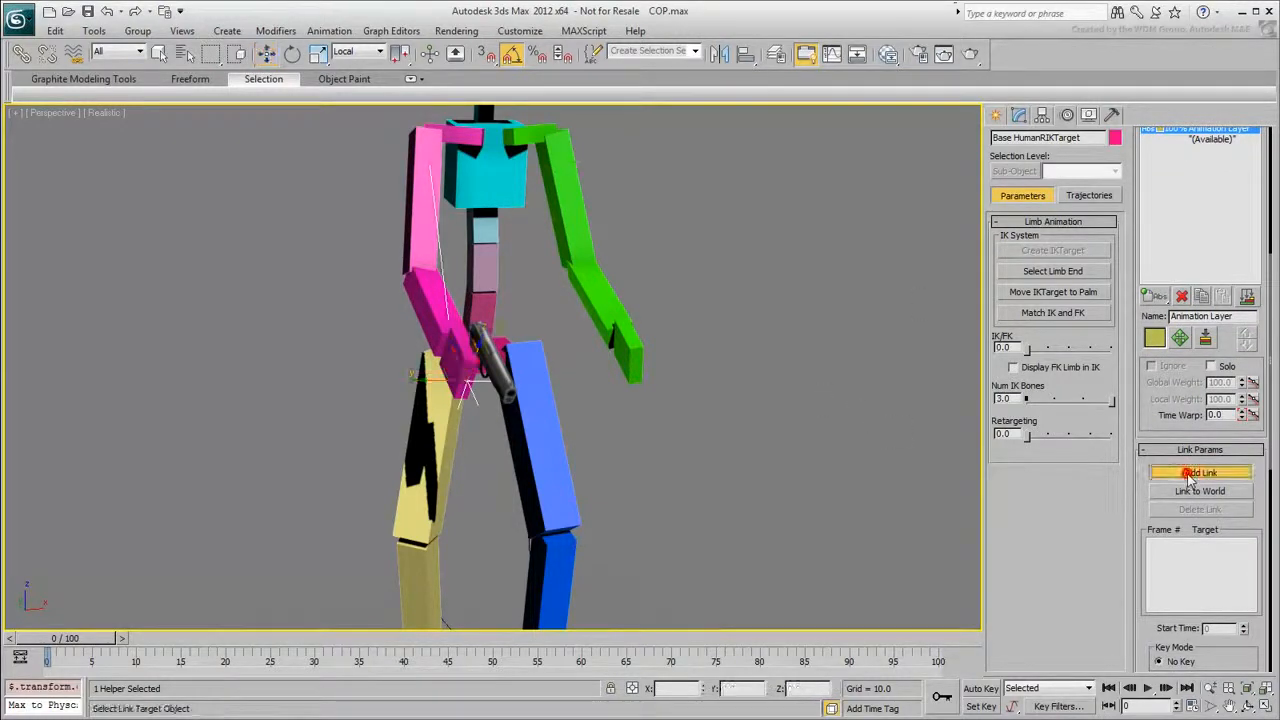
{"action": "left_click", "coordinate": [500, 378]}
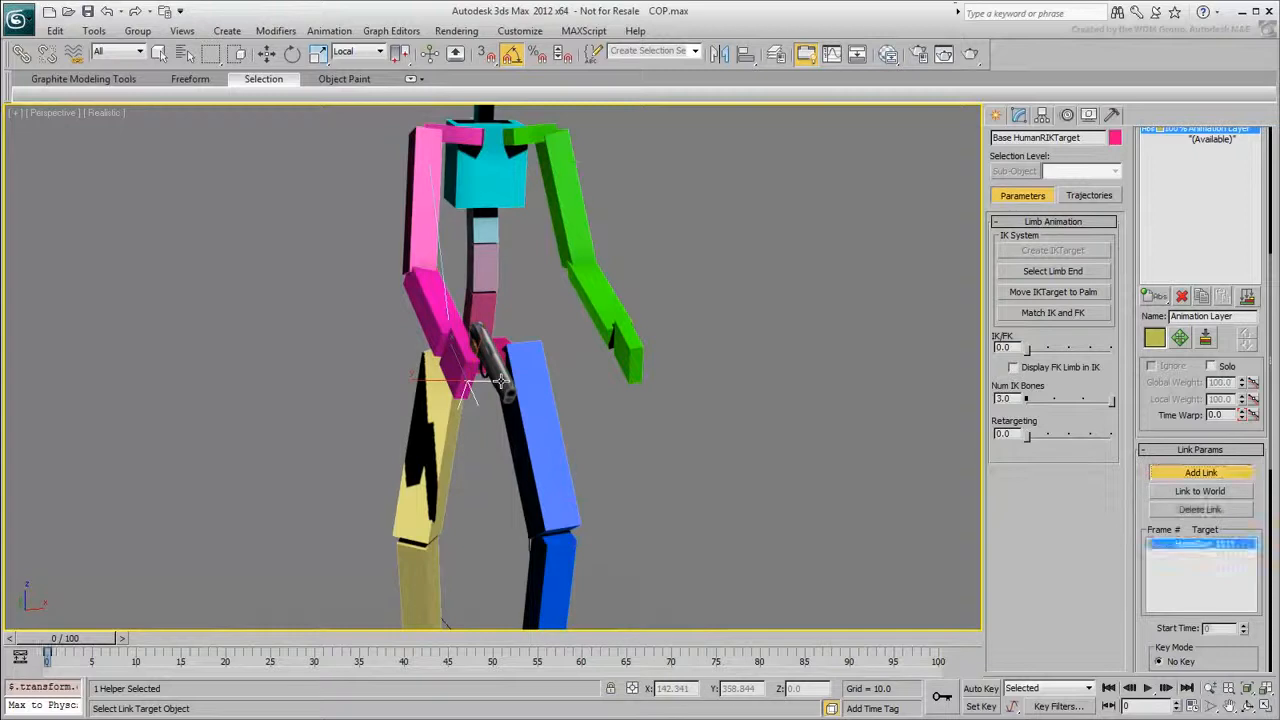
{"action": "left_click", "coordinate": [1200, 476]}
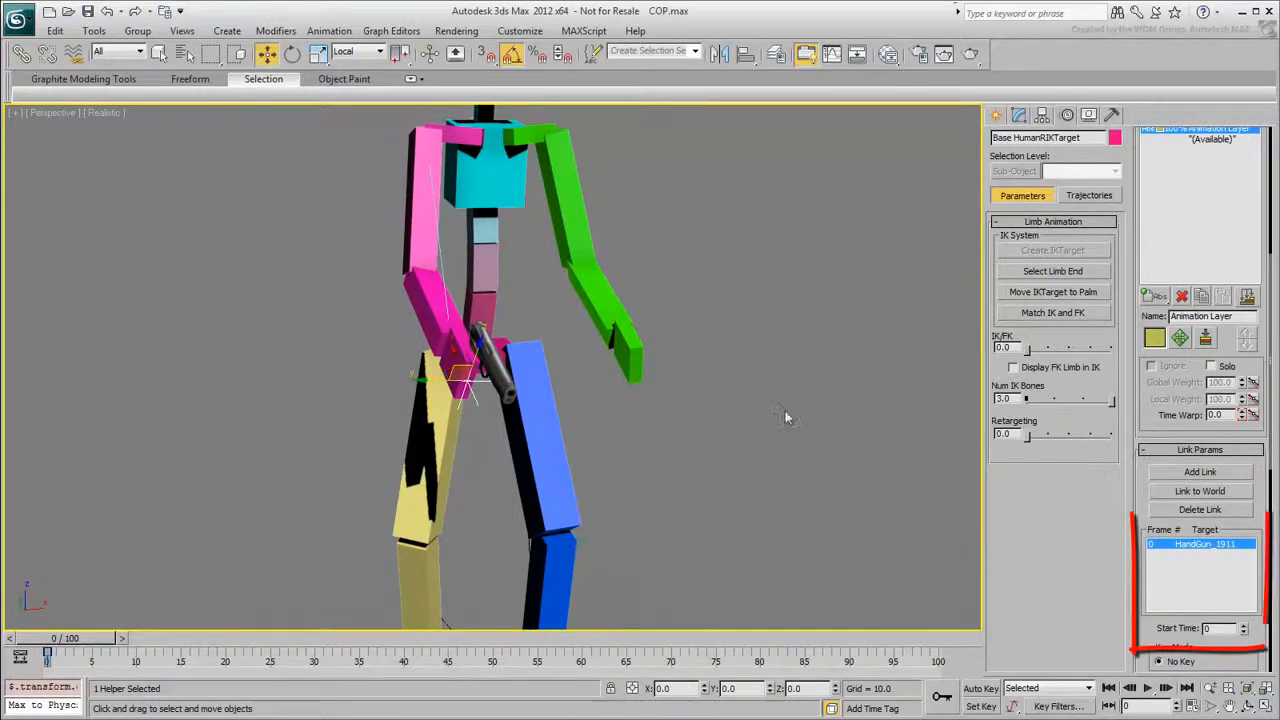
- Move the handgun slightly and rotate it with angle snap off to pose the linked right arm
{"action": "left_click", "coordinate": [495, 370]}
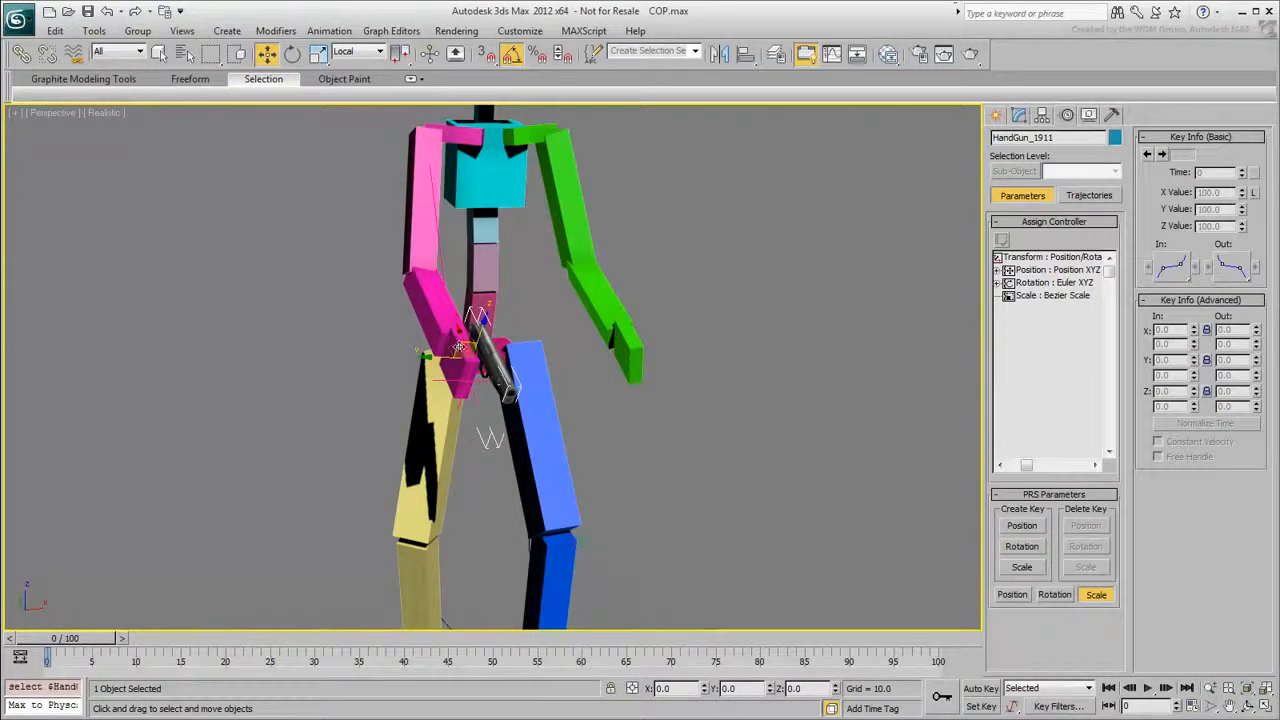
{"action": "mouse_move", "coordinate": [458, 347]}
{"action": "left_mouse_down"}
{"action": "mouse_move", "coordinate": [505, 340]}
{"action": "mouse_move", "coordinate": [432, 288]}
{"action": "mouse_move", "coordinate": [362, 362]}
{"action": "mouse_move", "coordinate": [459, 338]}
{"action": "mouse_move", "coordinate": [465, 350]}
{"action": "left_mouse_up"}
{"action": "middle_click_drag", "start_coordinate": [629, 409], "coordinate": [543, 420], "text": "alt"}
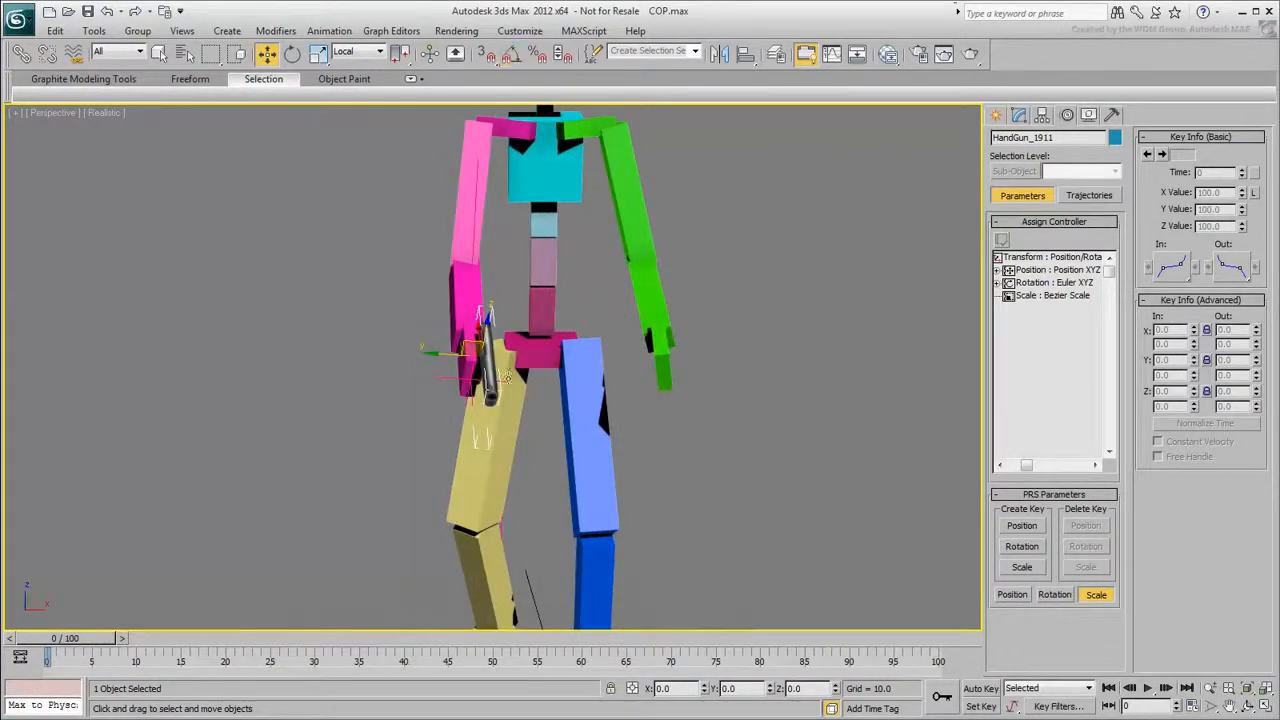
{"action": "key", "text": "e"}
{"action": "left_click_drag", "start_coordinate": [517, 321], "coordinate": [494, 310]}
- Move the left palm across the body to the handgun in the Screen reference coordinate system
{"action": "right_click", "coordinate": [663, 361]}
{"action": "left_click", "coordinate": [683, 378]}
{"action": "left_click", "coordinate": [380, 51]}
{"action": "left_click", "coordinate": [350, 74]}
{"action": "left_click_drag", "start_coordinate": [678, 327], "coordinate": [545, 350]}
- Rotate the handgun in the Local coordinate system to adjust its aim between the two hands
{"action": "left_click", "coordinate": [505, 350]}
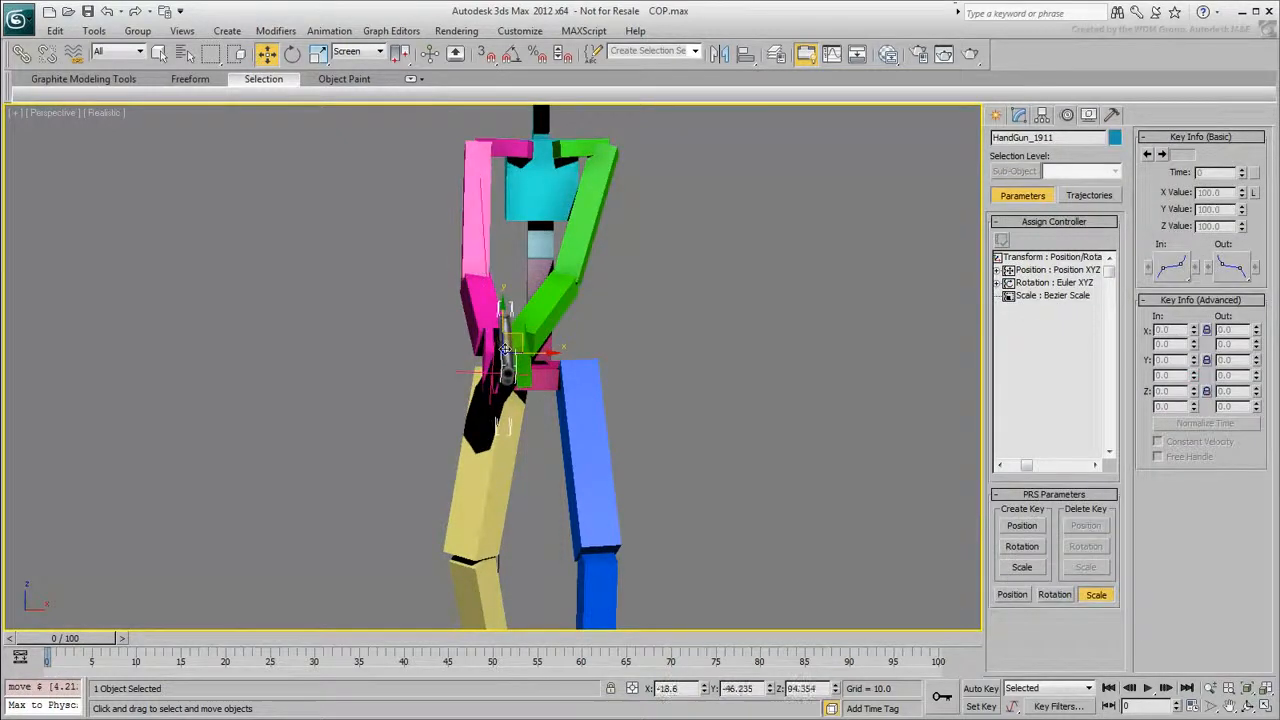
{"action": "right_click", "coordinate": [468, 357]}
{"action": "left_click", "coordinate": [500, 392]}
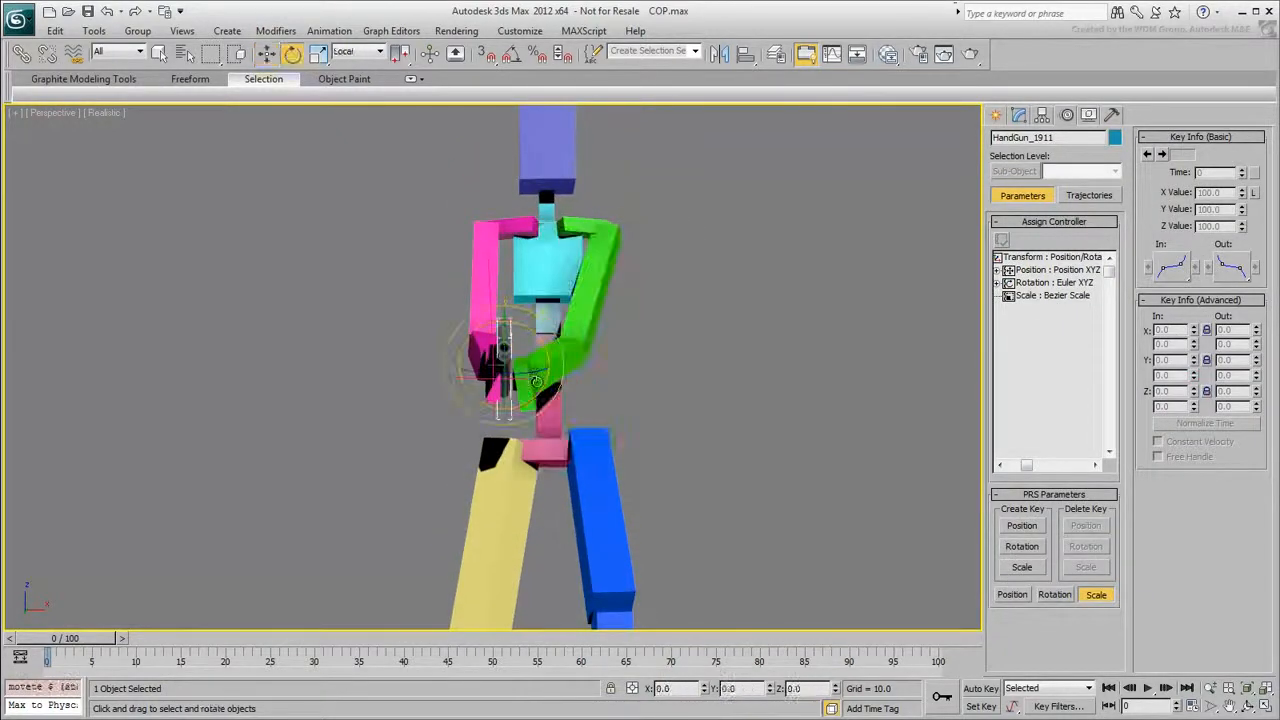
- Rotate the left palm and move it in the Screen coordinate system so it supports the handgun's grip
{"action": "left_click", "coordinate": [530, 382]}
{"action": "left_click_drag", "start_coordinate": [566, 381], "coordinate": [565, 375]}
{"action": "middle_click_drag", "start_coordinate": [568, 390], "coordinate": [408, 454], "text": "alt"}
{"action": "right_click", "coordinate": [500, 399]}
{"action": "left_click", "coordinate": [520, 414]}
{"action": "left_click_drag", "start_coordinate": [566, 354], "coordinate": [538, 352]}
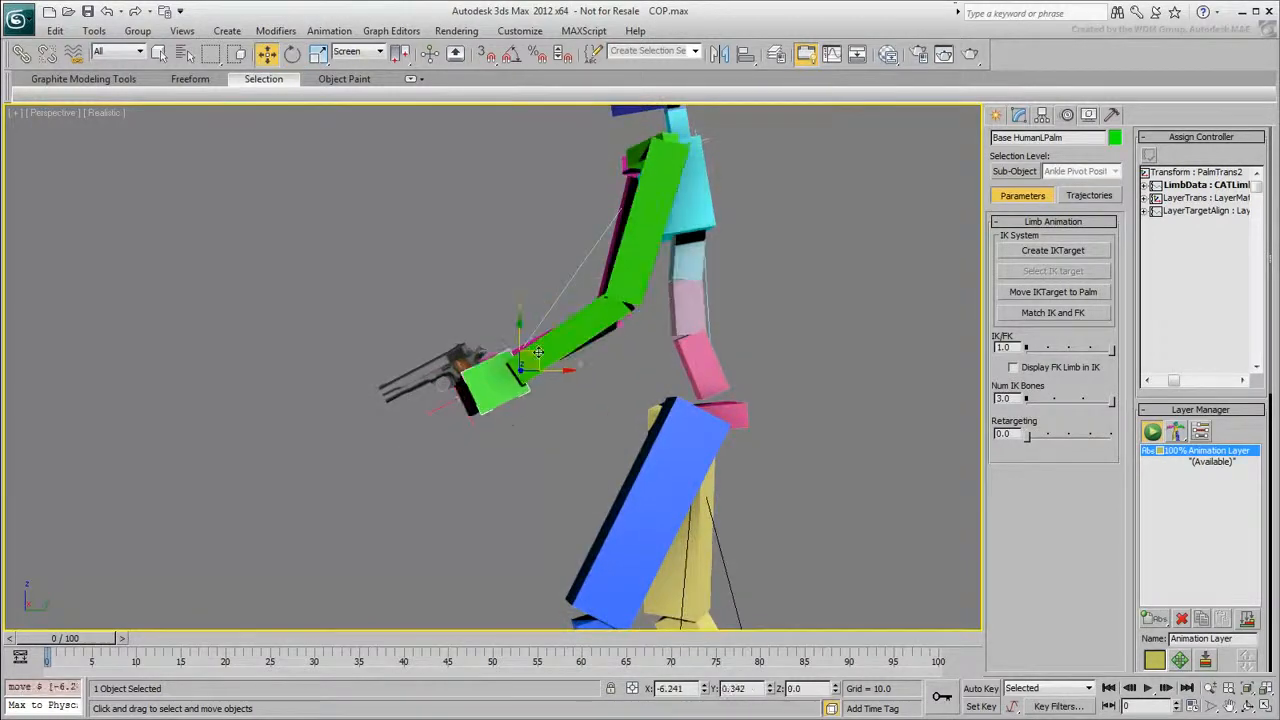
- Create an IK target for the left palm, align it to the palm, and set the left arm's IK/FK to 0.0
{"action": "middle_click_drag", "start_coordinate": [535, 360], "coordinate": [644, 430], "text": "alt"}
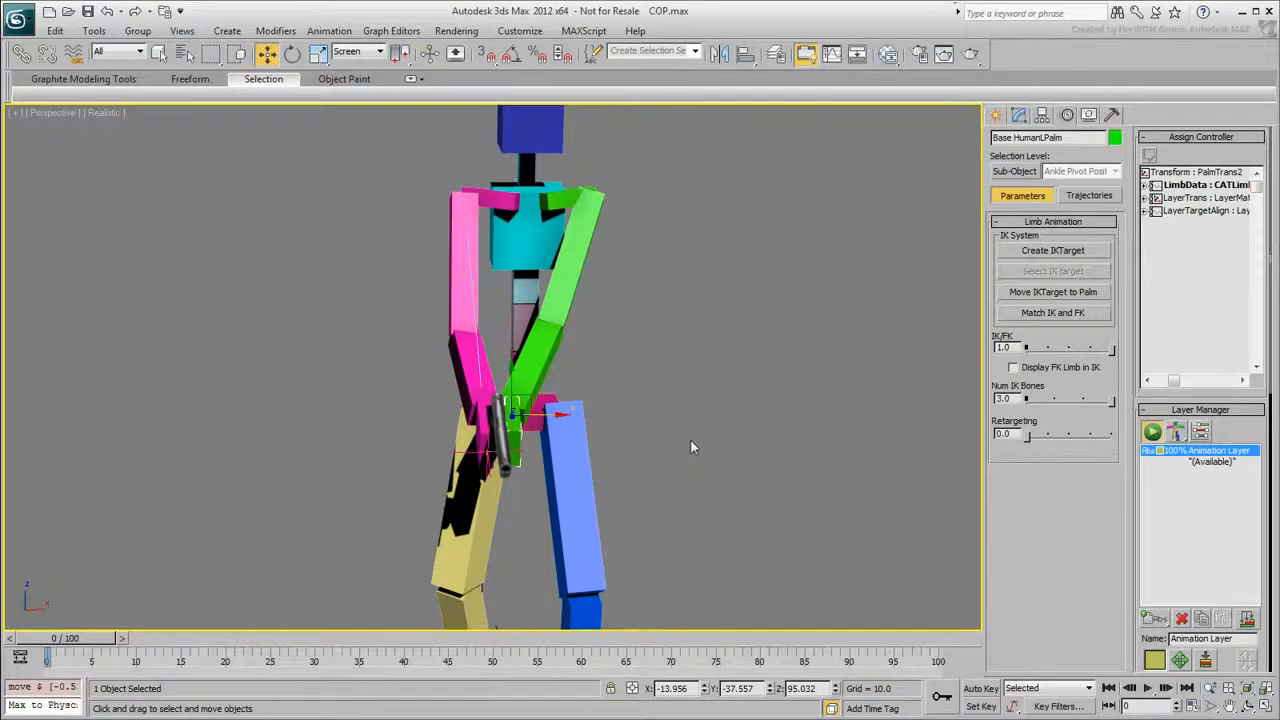
{"action": "left_click", "coordinate": [1053, 250]}
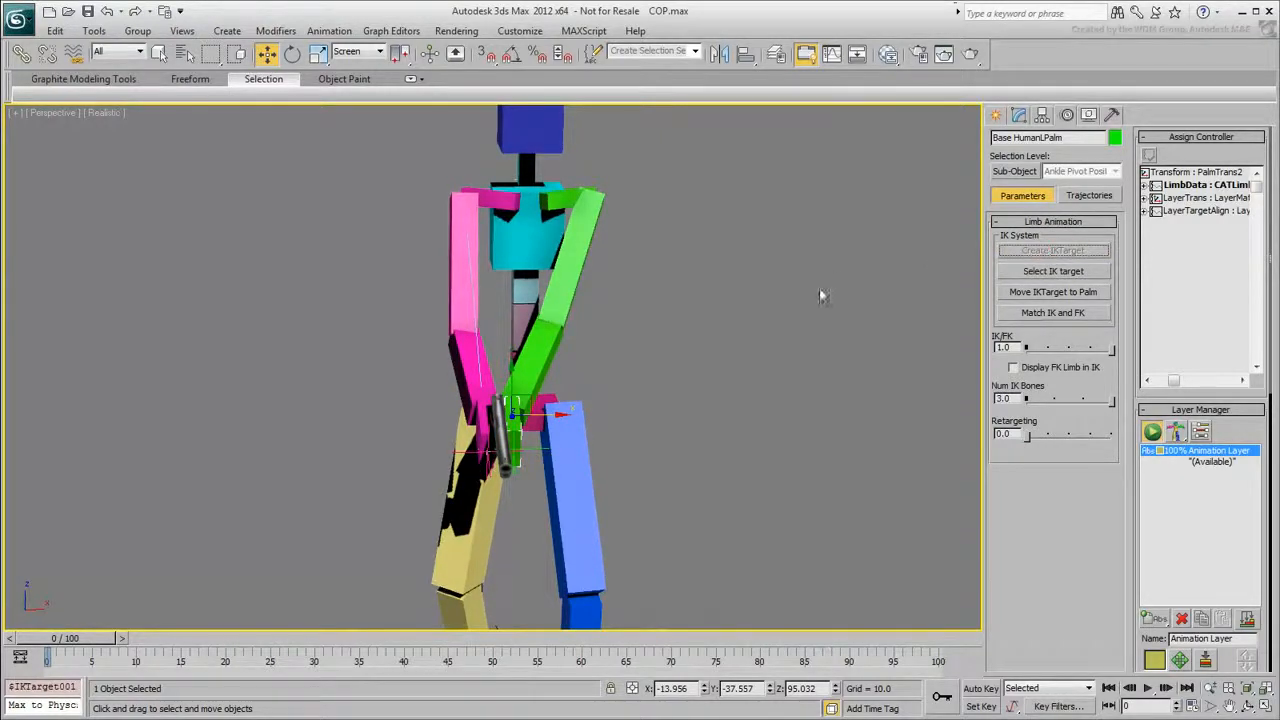
{"action": "left_click", "coordinate": [1006, 272]}
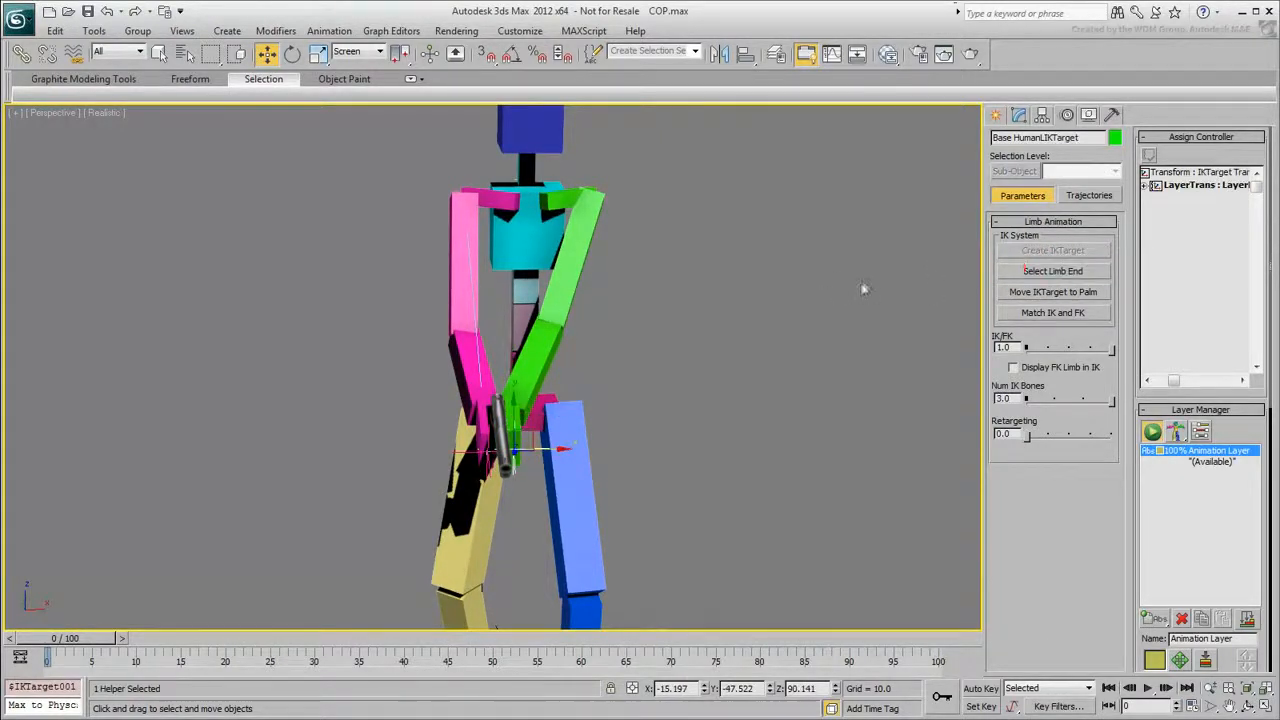
{"action": "left_click", "coordinate": [1053, 292]}
{"action": "left_click_drag", "start_coordinate": [1113, 352], "coordinate": [840, 335]}
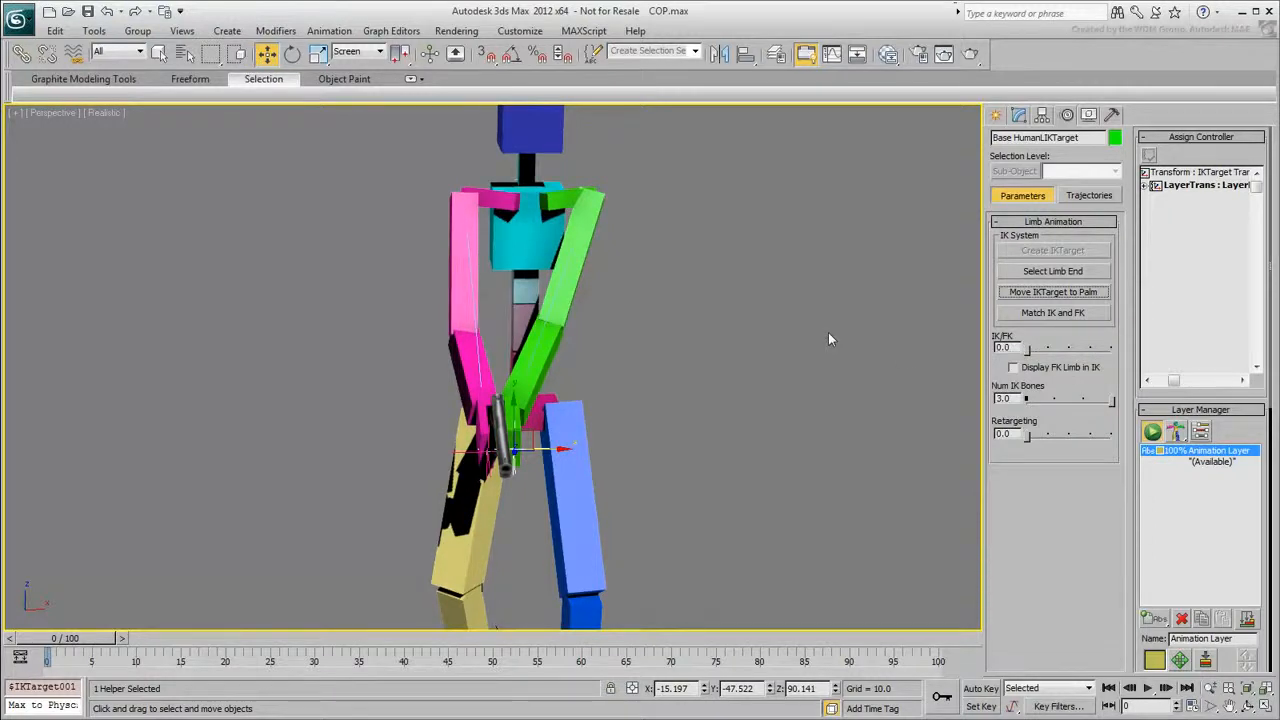
- Assign a Link Constraint transform controller to the Animation Layer of the left arm's IK target
{"action": "left_click", "coordinate": [1145, 187]}
{"action": "left_click", "coordinate": [1190, 198]}
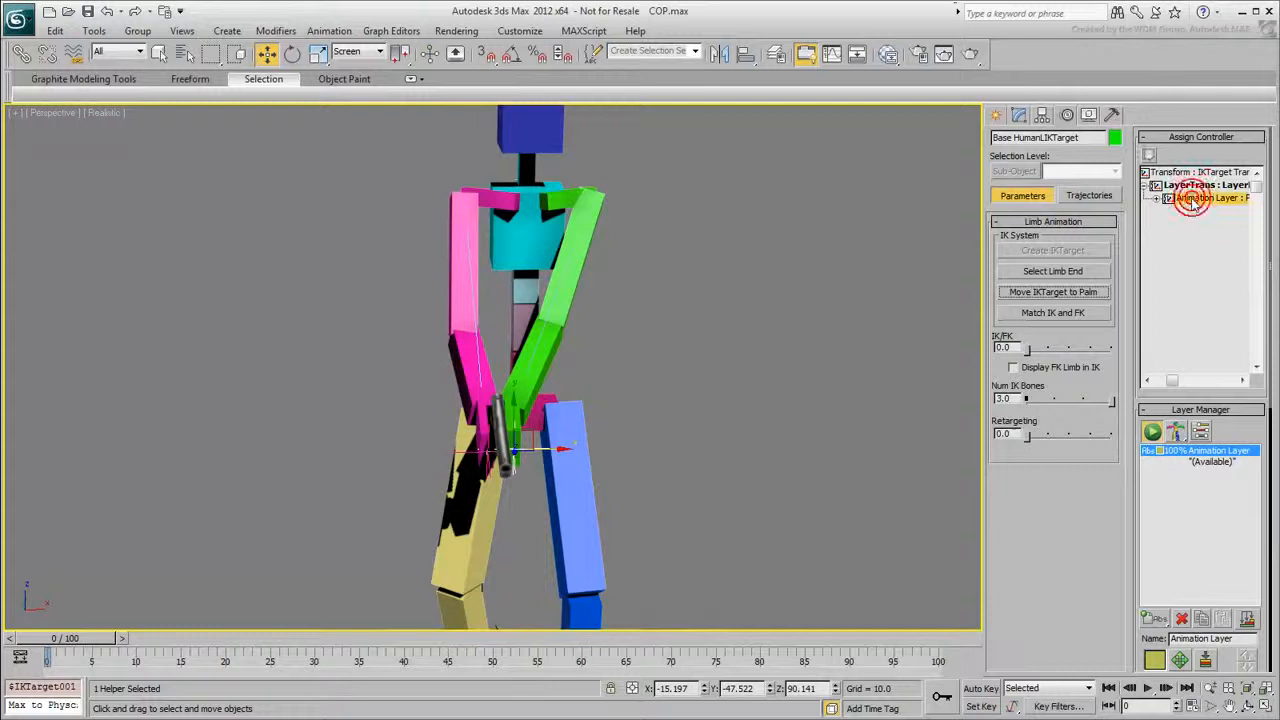
{"action": "left_click", "coordinate": [1149, 155]}
{"action": "left_click", "coordinate": [590, 273]}
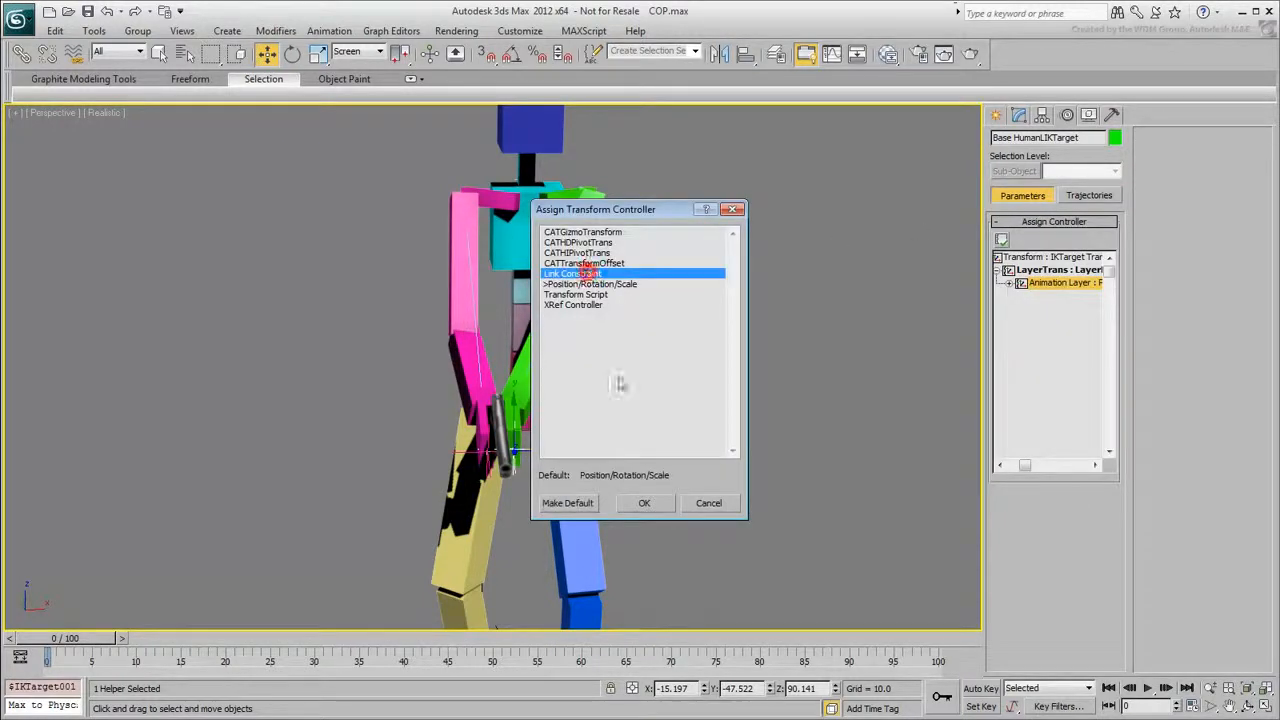
{"action": "left_click", "coordinate": [645, 503]}
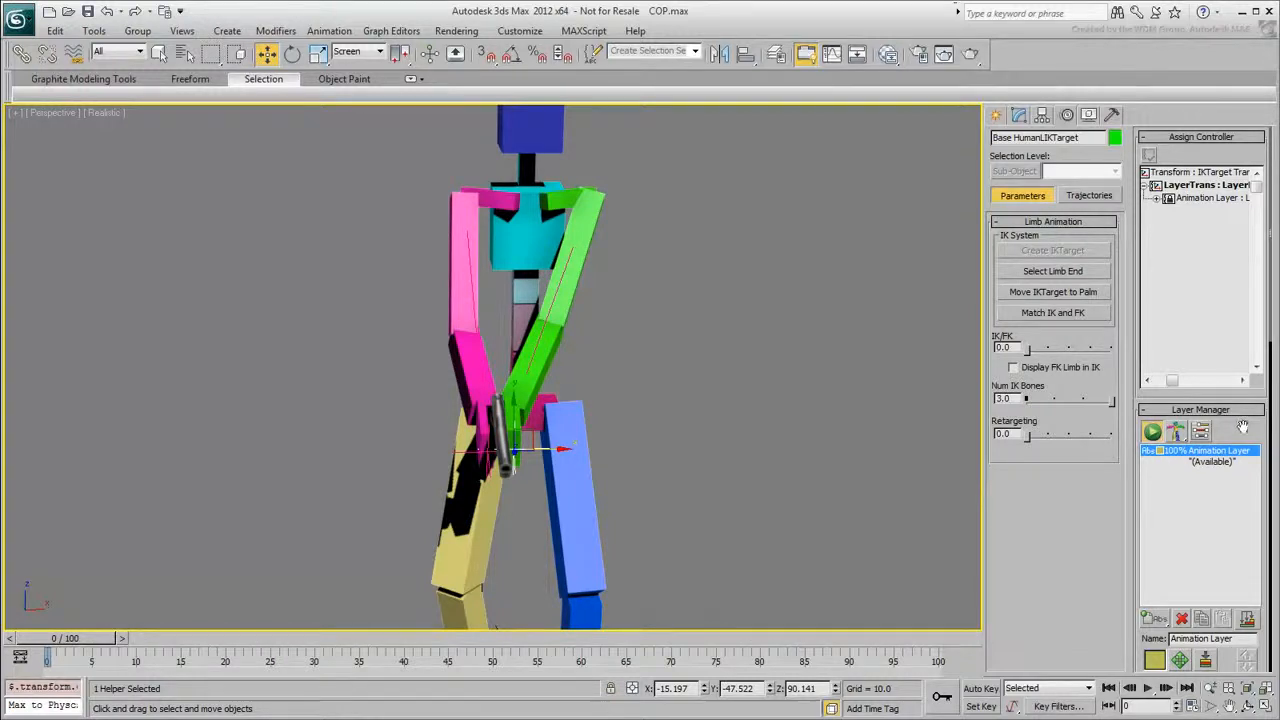
- Link the left arm's IK target to HandGun_1911 at frame 0
{"action": "scroll", "coordinate": [1241, 426], "scroll_direction": "down", "scroll_amount": 5}
{"action": "left_click", "coordinate": [1207, 462]}
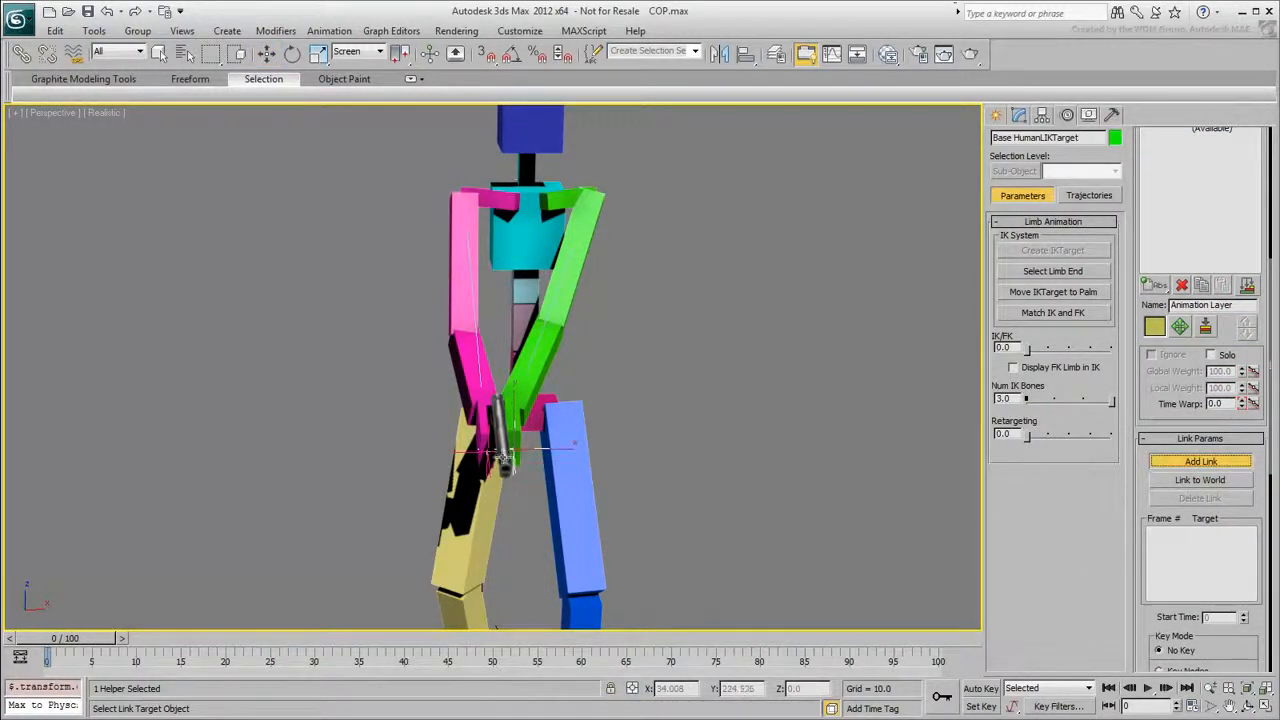
{"action": "left_click", "coordinate": [502, 458]}
{"action": "left_click", "coordinate": [1224, 462]}
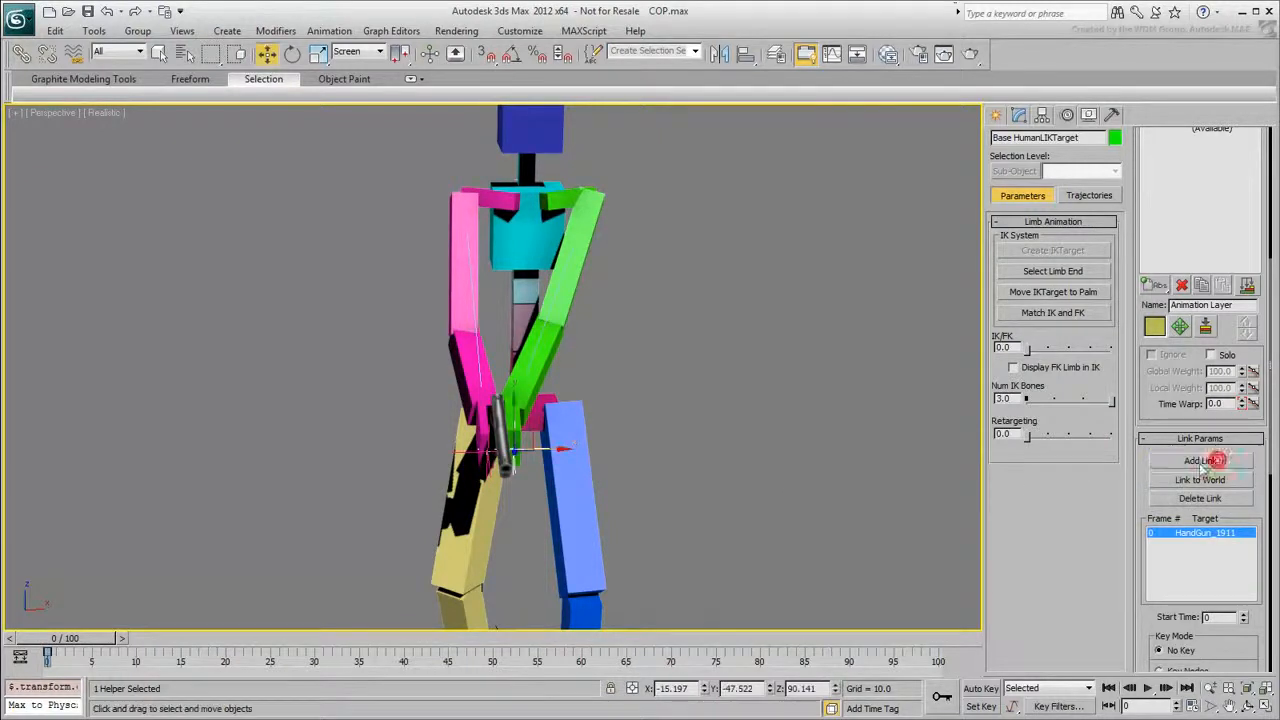
- Rotate the handgun slightly in the Local coordinate system to adjust its aim with both hands linked
{"action": "left_click", "coordinate": [498, 455]}
{"action": "right_click", "coordinate": [540, 470]}
{"action": "left_click", "coordinate": [568, 494]}
{"action": "left_click_drag", "start_coordinate": [521, 456], "coordinate": [515, 460]}
{"action": "mouse_move", "coordinate": [607, 484]}
{"action": "middle_mouse_down", "text": "alt"}
{"action": "mouse_move", "coordinate": [603, 506]}
{"action": "mouse_move", "coordinate": [607, 483]}
{"action": "middle_mouse_up", "text": "alt"}
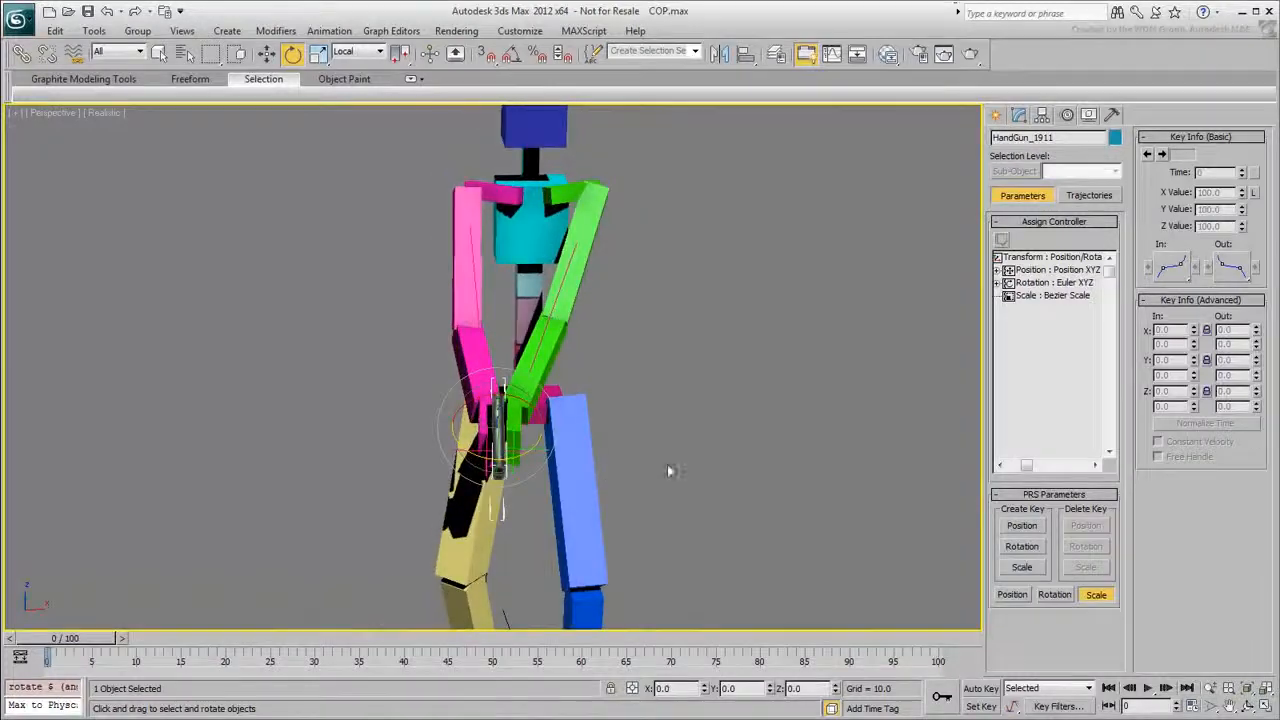
- Rotate the left and right upper arms to adjust the direction of both elbows
{"action": "mouse_move", "coordinate": [636, 316]}
{"action": "middle_mouse_down"}
{"action": "mouse_move", "coordinate": [646, 206]}
{"action": "mouse_move", "coordinate": [638, 304]}
{"action": "middle_mouse_up"}
{"action": "left_click", "coordinate": [594, 281]}
{"action": "mouse_move", "coordinate": [615, 175]}
{"action": "left_mouse_down"}
{"action": "mouse_move", "coordinate": [631, 180]}
{"action": "mouse_move", "coordinate": [608, 165]}
{"action": "left_mouse_up"}
{"action": "left_click", "coordinate": [467, 262]}
{"action": "left_click_drag", "start_coordinate": [500, 180], "coordinate": [515, 122]}
- Move the handgun in the Screen coordinate system to reposition both linked hands in front of the body
{"action": "middle_click_drag", "start_coordinate": [629, 426], "coordinate": [556, 365], "text": "alt"}
{"action": "scroll", "coordinate": [624, 391], "scroll_direction": "down", "scroll_amount": 3}
{"action": "left_click", "coordinate": [489, 360]}
{"action": "right_click", "coordinate": [489, 360]}
{"action": "left_click", "coordinate": [515, 366]}
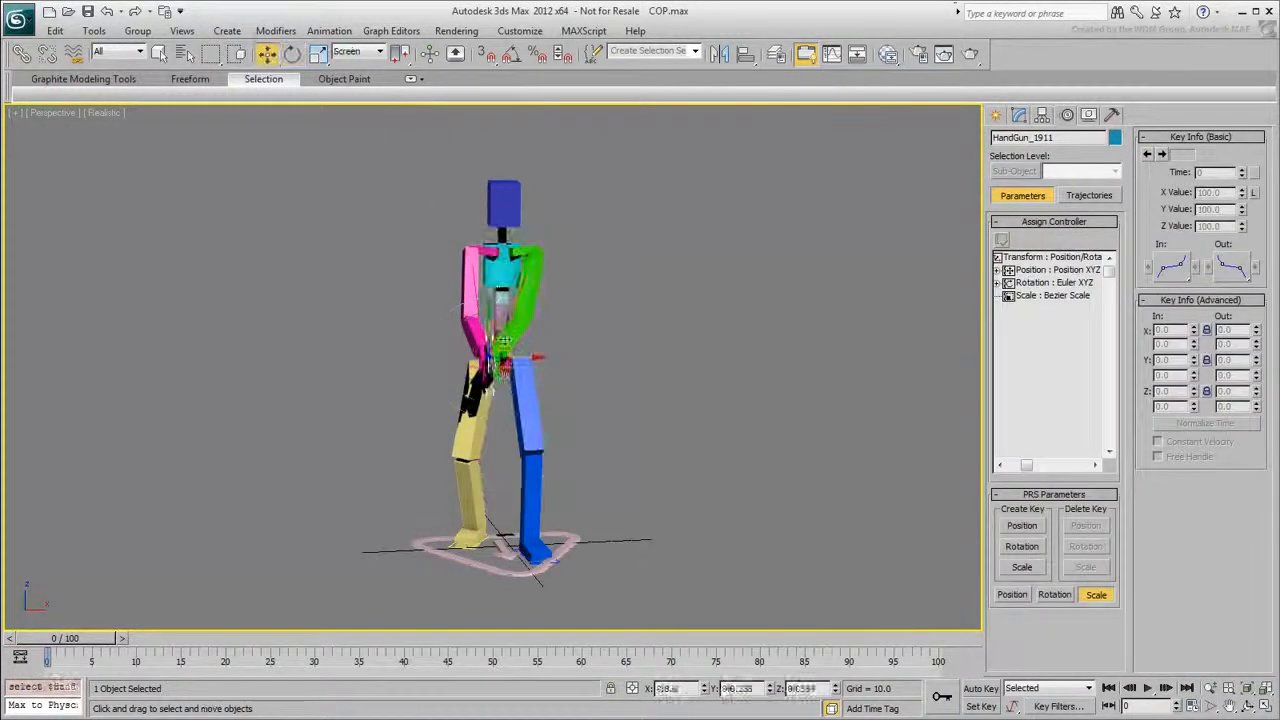
{"action": "middle_click_drag", "start_coordinate": [519, 344], "coordinate": [624, 405], "text": "alt"}
- Rotate the handgun in the Local coordinate system to refine its angle at the new position
{"action": "scroll", "coordinate": [495, 375], "scroll_direction": "up", "scroll_amount": 3}
{"action": "right_click", "coordinate": [494, 375]}
{"action": "left_click", "coordinate": [522, 406]}
{"action": "left_click_drag", "start_coordinate": [532, 328], "coordinate": [539, 351]}
- Deselect everything and save the posed scene to the existing COP.max file
{"action": "middle_click_drag", "start_coordinate": [591, 389], "coordinate": [600, 413], "text": "alt"}
{"action": "scroll", "coordinate": [561, 454], "scroll_direction": "down", "scroll_amount": 3}
{"action": "scroll", "coordinate": [580, 436], "scroll_direction": "up", "scroll_amount": 1}
{"action": "left_click", "coordinate": [758, 398]}
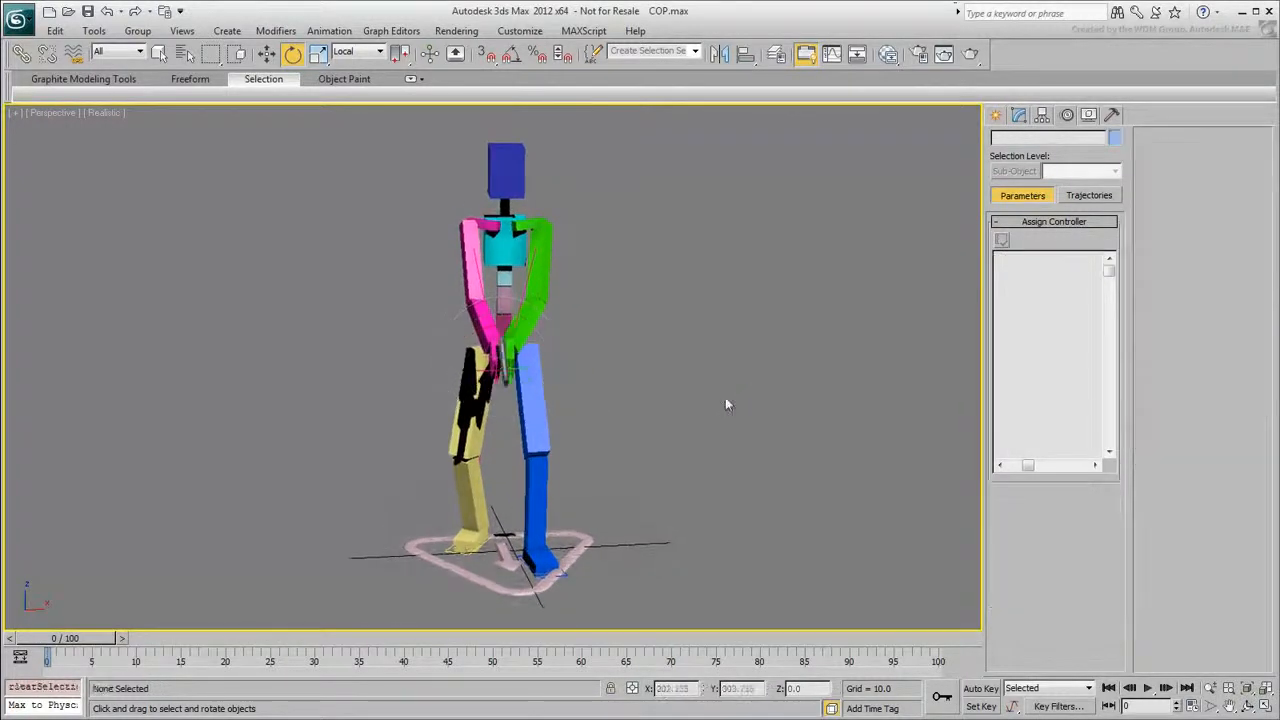
{"action": "left_click", "coordinate": [88, 11]}
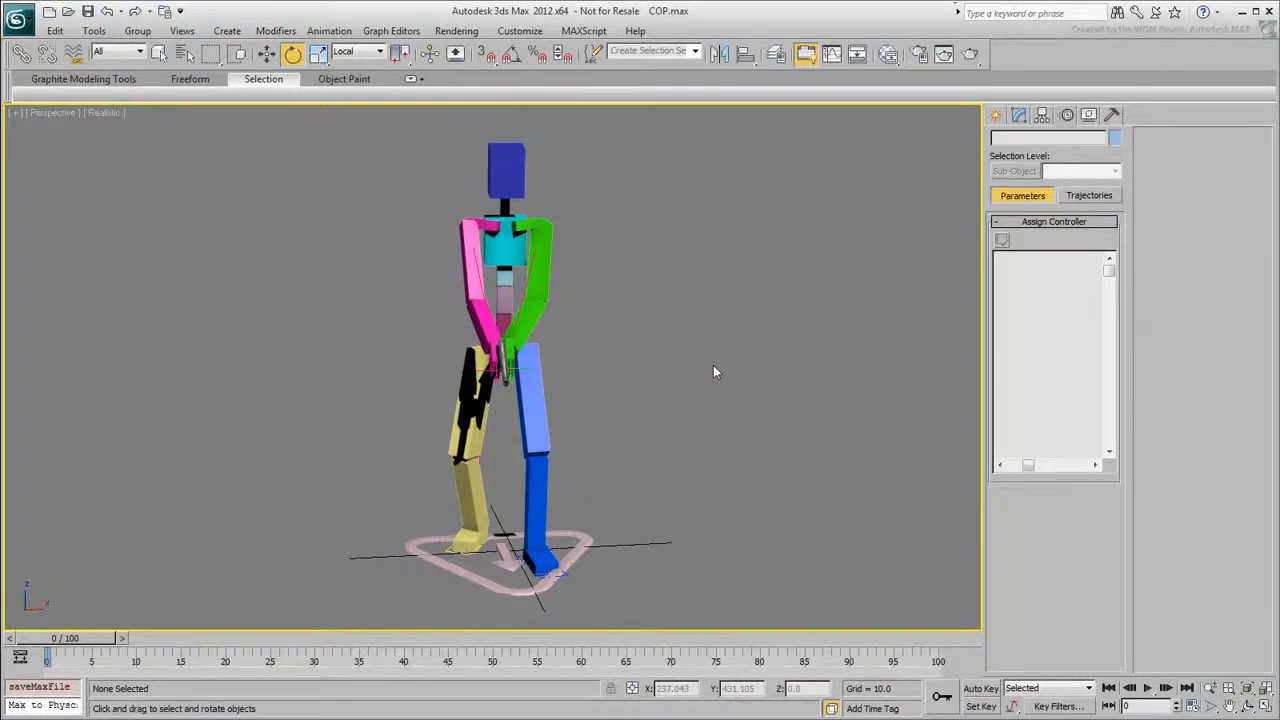